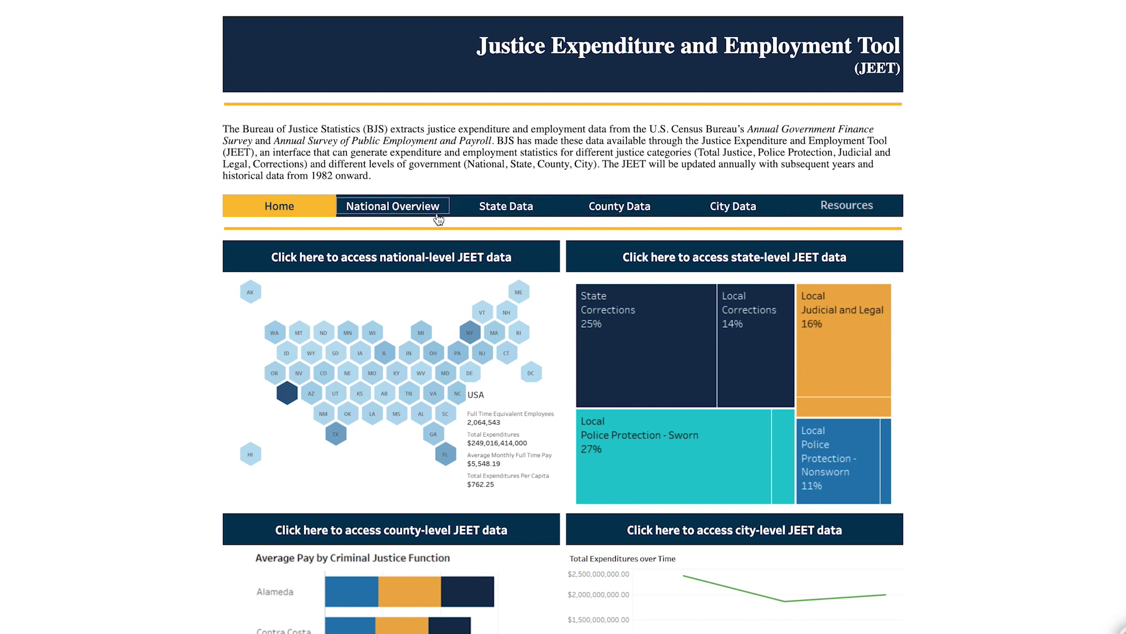
Open the National Overview, review the justice function options, and color the map by Employees.
{"action": "left_click", "coordinate": [411, 219]}
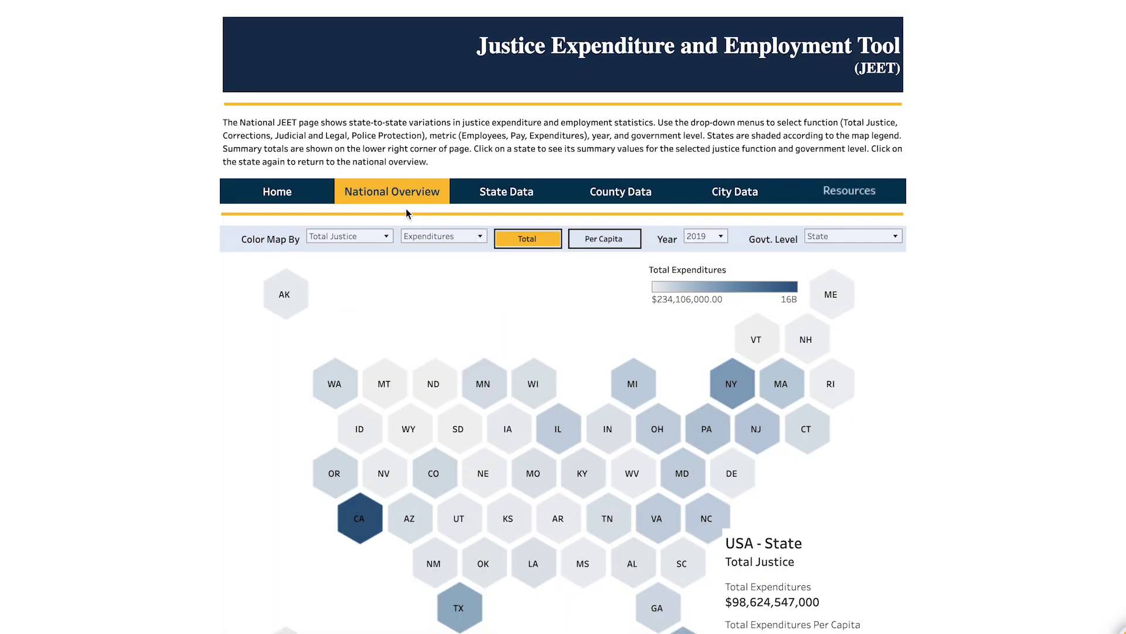
{"action": "scroll", "coordinate": [406, 210], "scroll_direction": "down", "scroll_amount": 2}
{"action": "scroll", "coordinate": [406, 212], "scroll_direction": "down", "scroll_amount": 3}
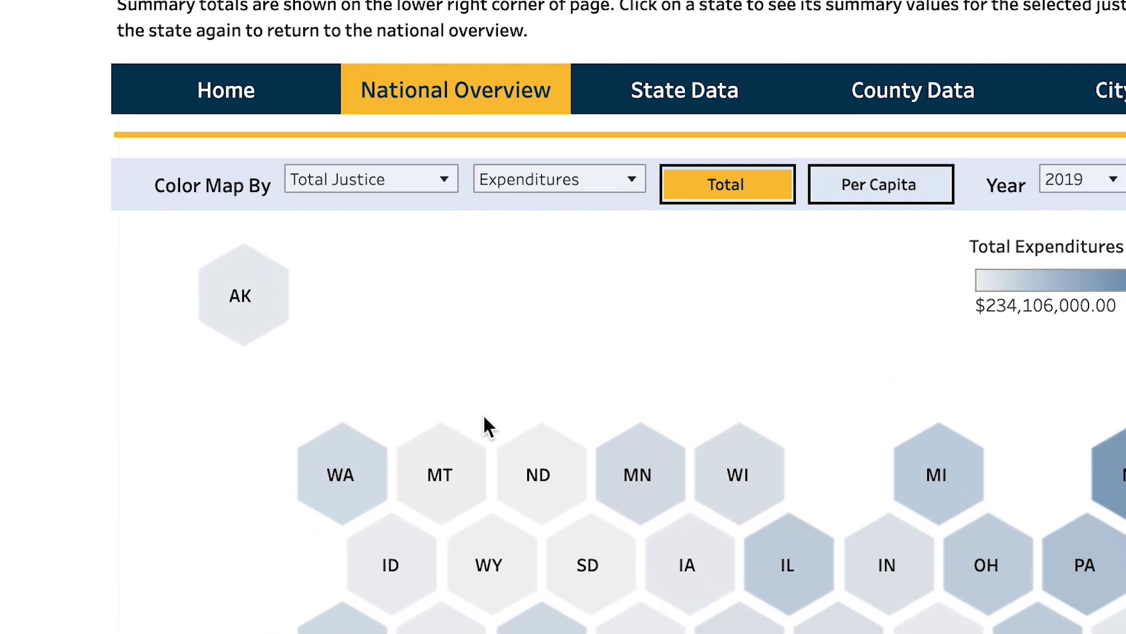
{"action": "left_click", "coordinate": [446, 182]}
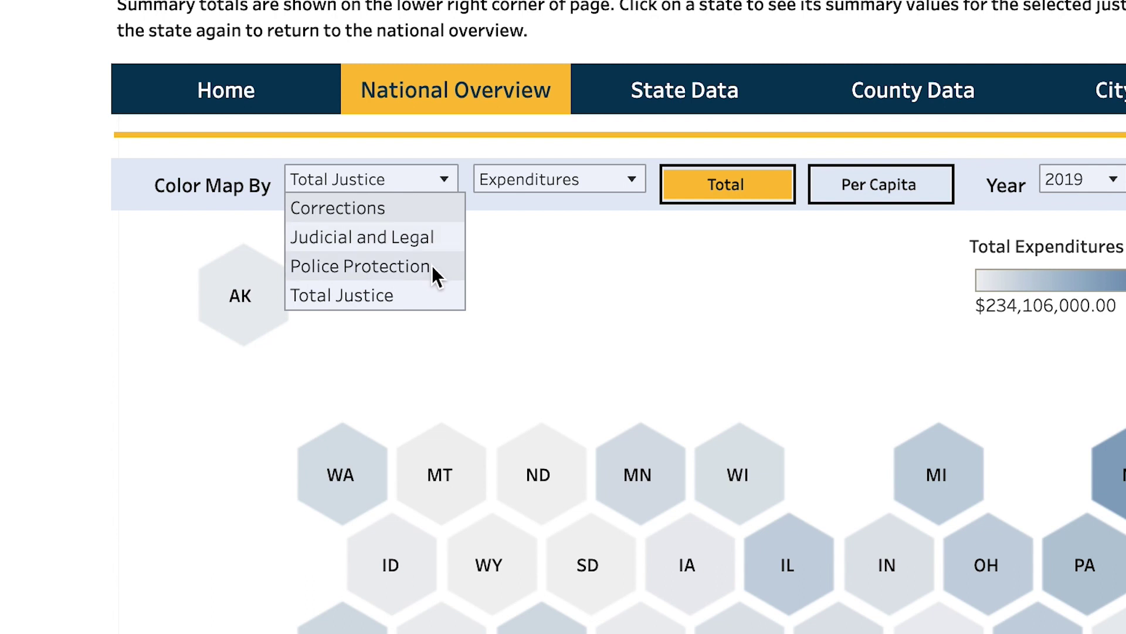
{"action": "left_click", "coordinate": [628, 174]}
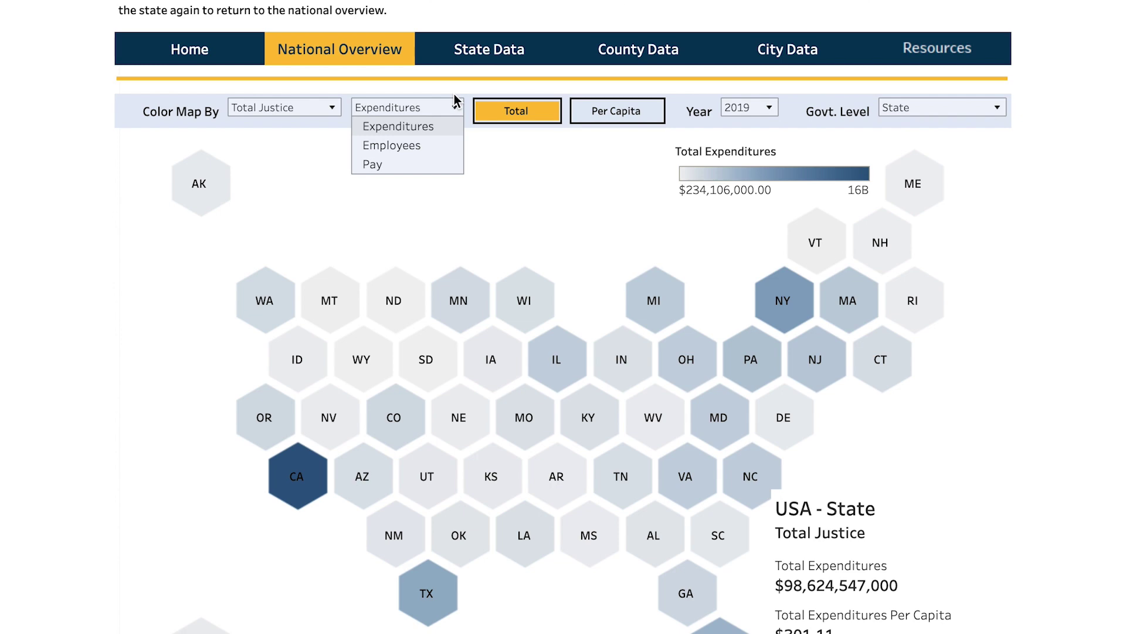
{"action": "left_click", "coordinate": [447, 145]}
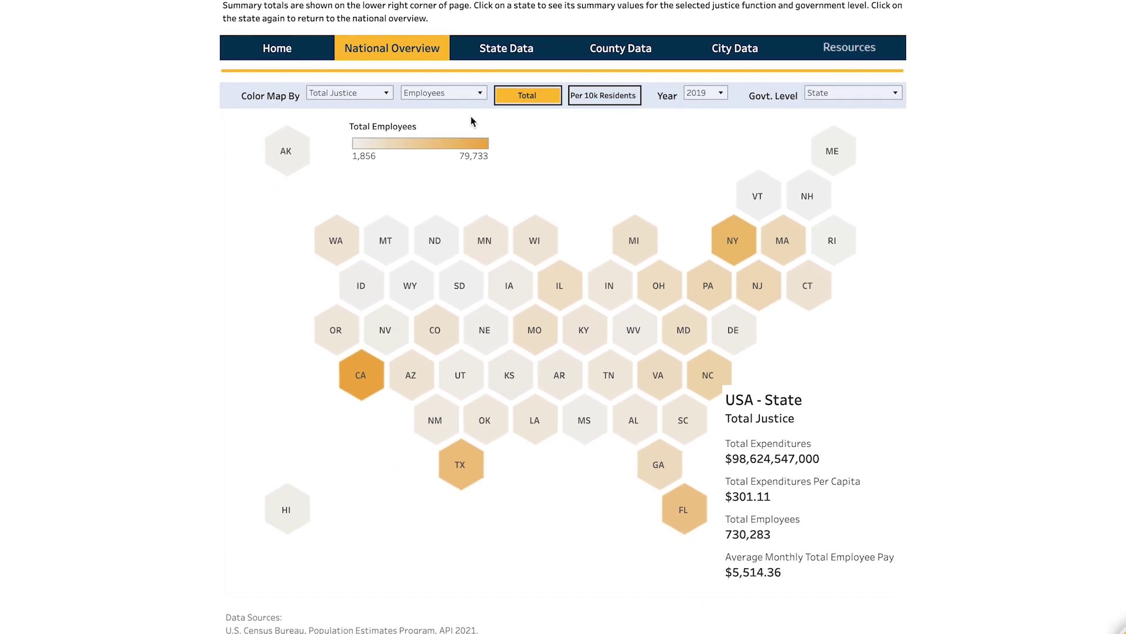
Color the map by Expenditures, showing it per capita and switching back to totals.
{"action": "left_click", "coordinate": [479, 93]}
{"action": "left_click", "coordinate": [472, 104]}
{"action": "left_click", "coordinate": [603, 97]}
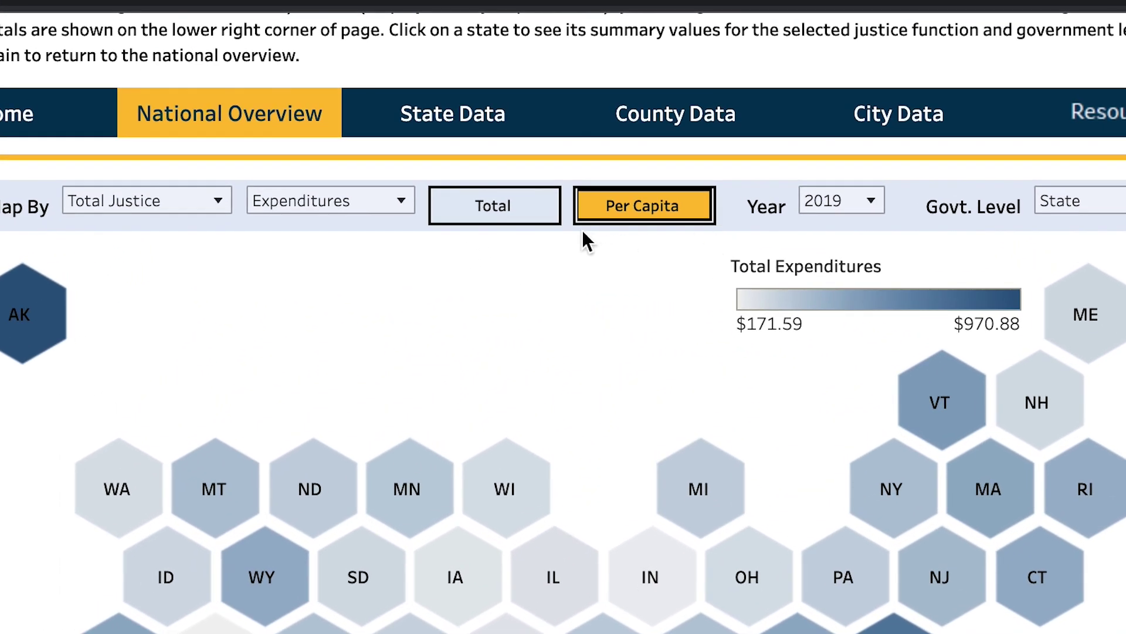
{"action": "left_click", "coordinate": [545, 221]}
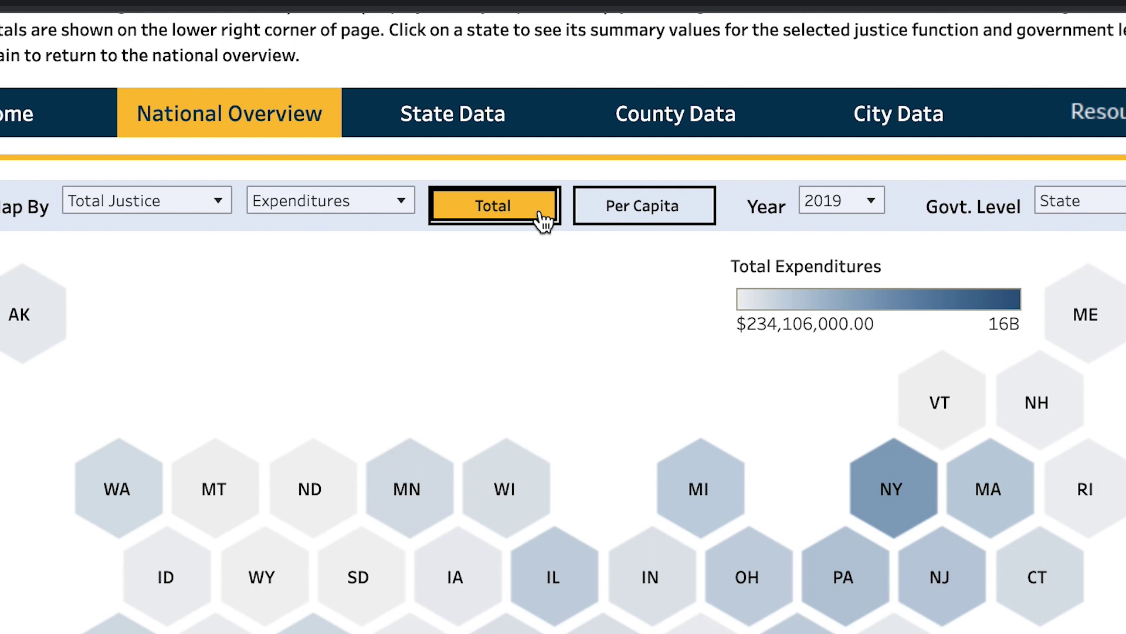
Color the national map by Pay and show it as the average.
{"action": "left_click", "coordinate": [402, 207]}
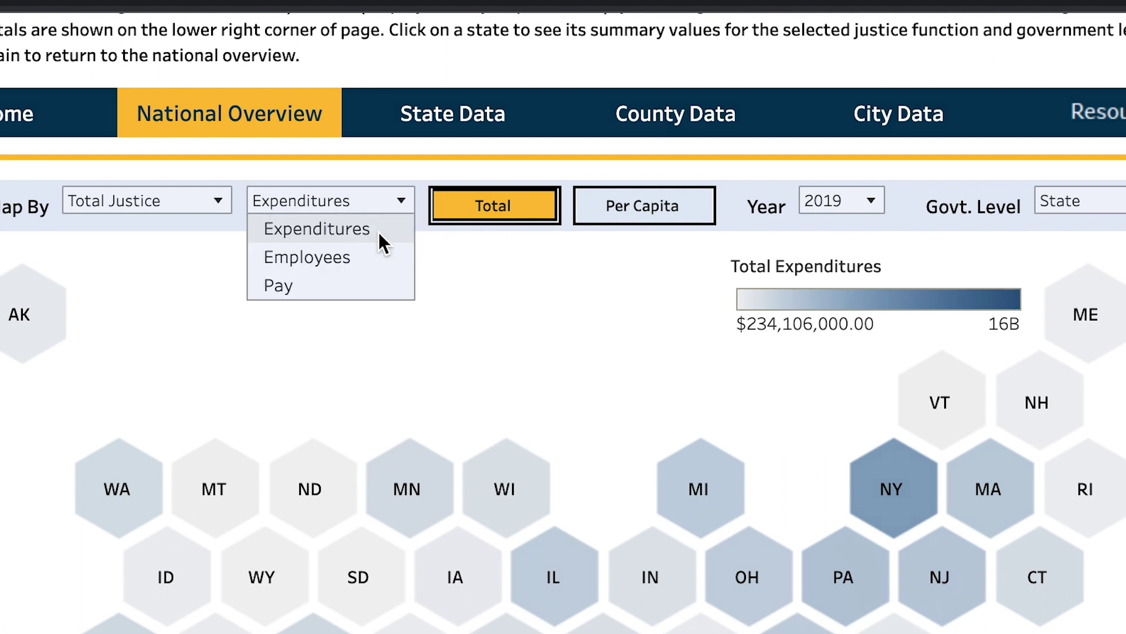
{"action": "left_click", "coordinate": [344, 285]}
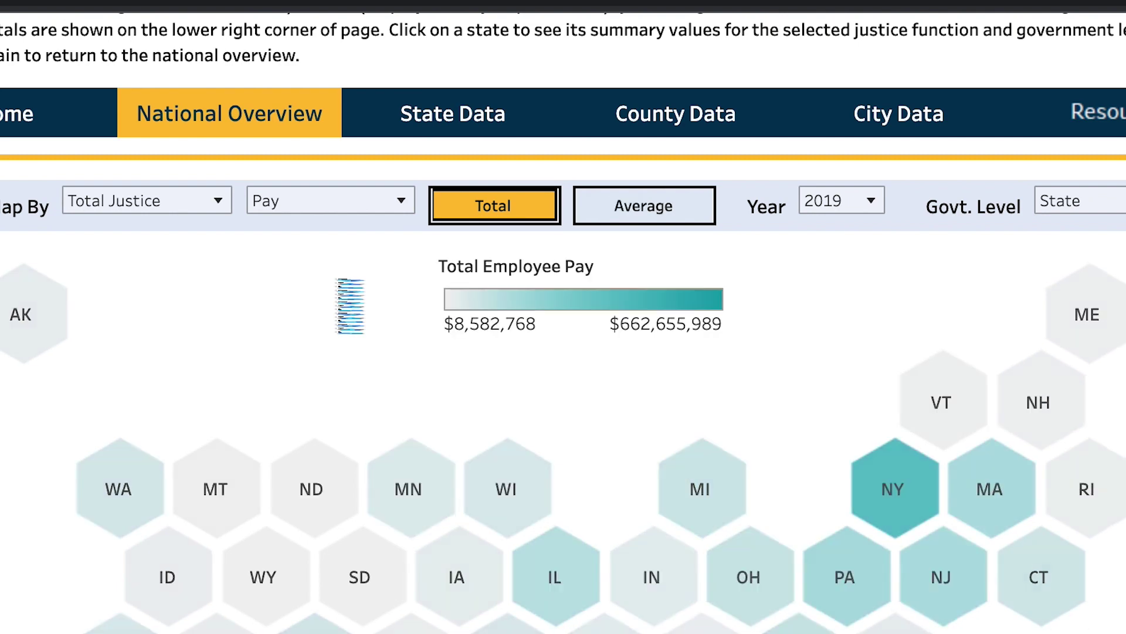
{"action": "left_click", "coordinate": [621, 224]}
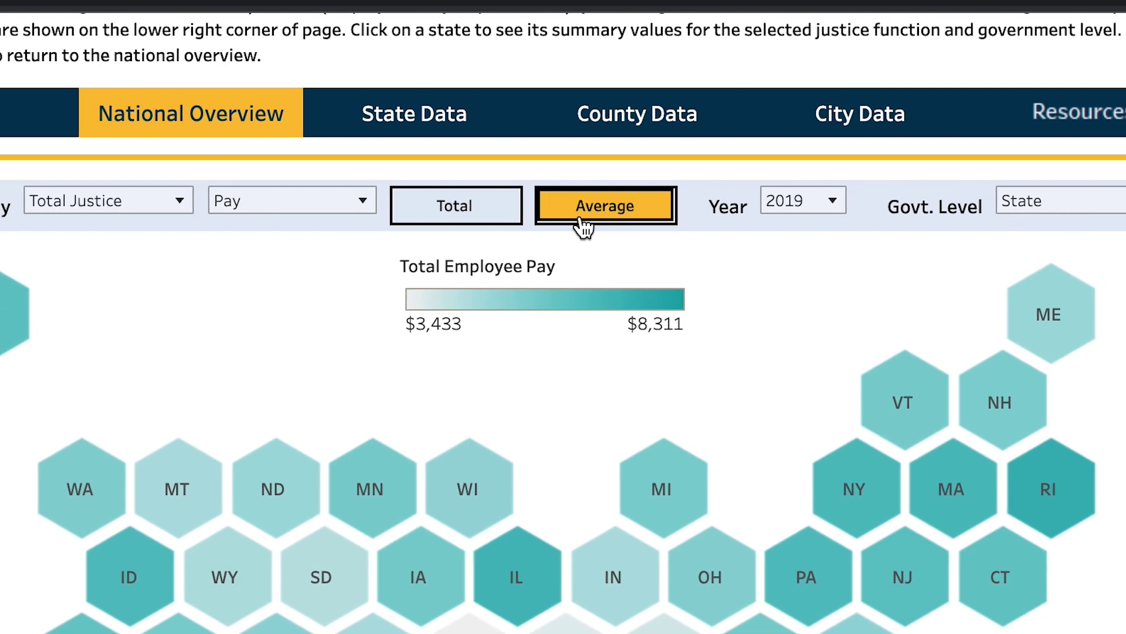
Set the national map's year to 2018 and its government level to Local.
{"action": "left_click", "coordinate": [812, 202]}
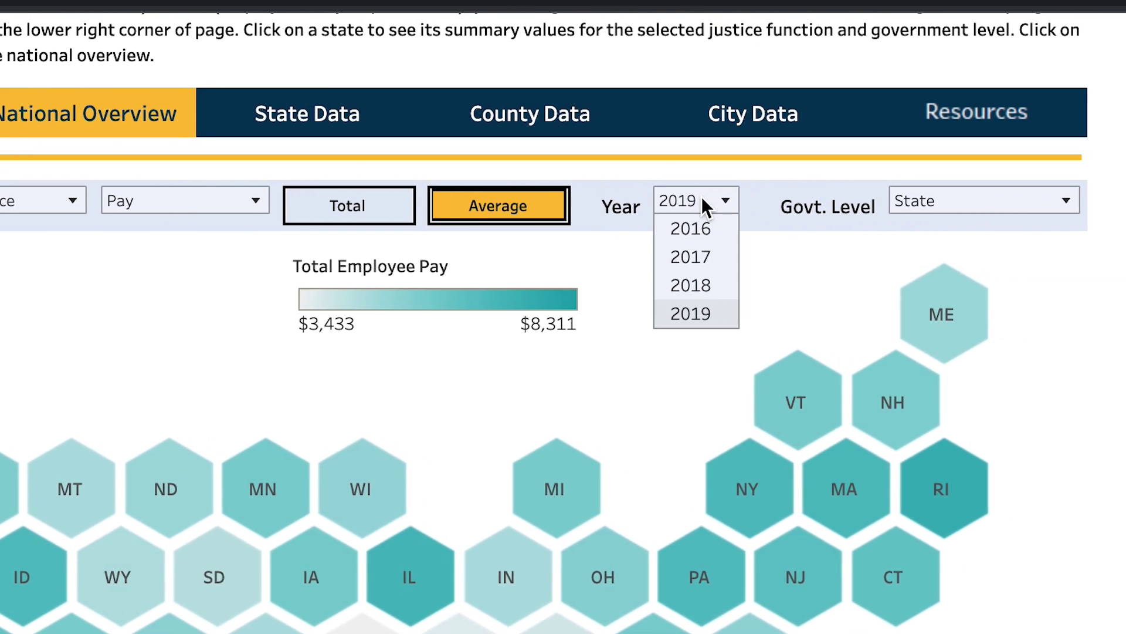
{"action": "left_click", "coordinate": [693, 285]}
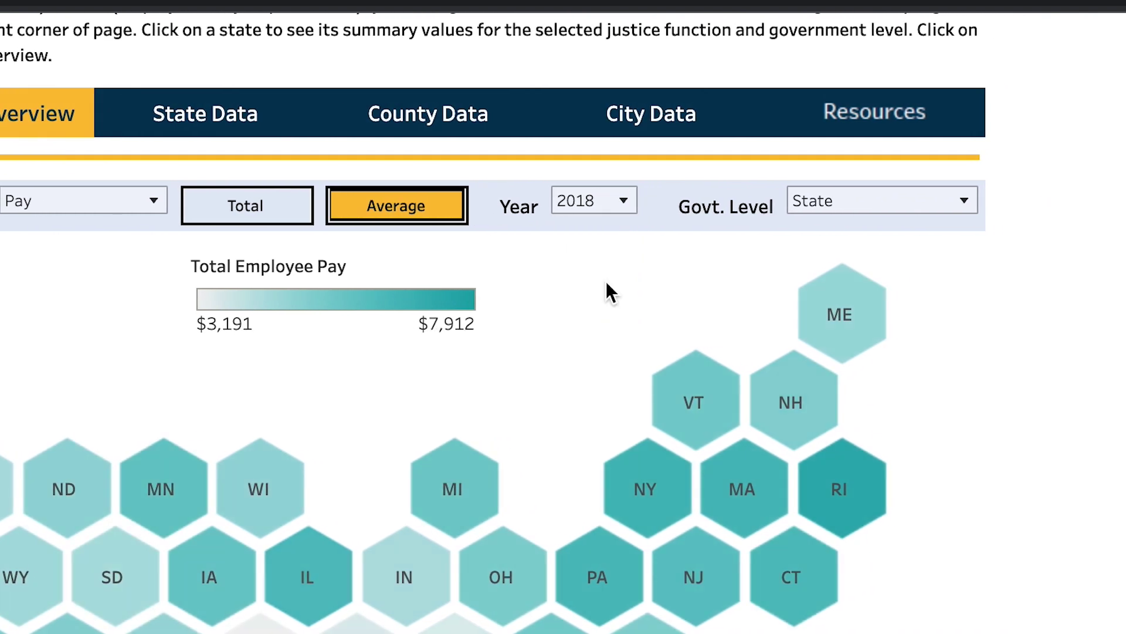
{"action": "left_click", "coordinate": [939, 203]}
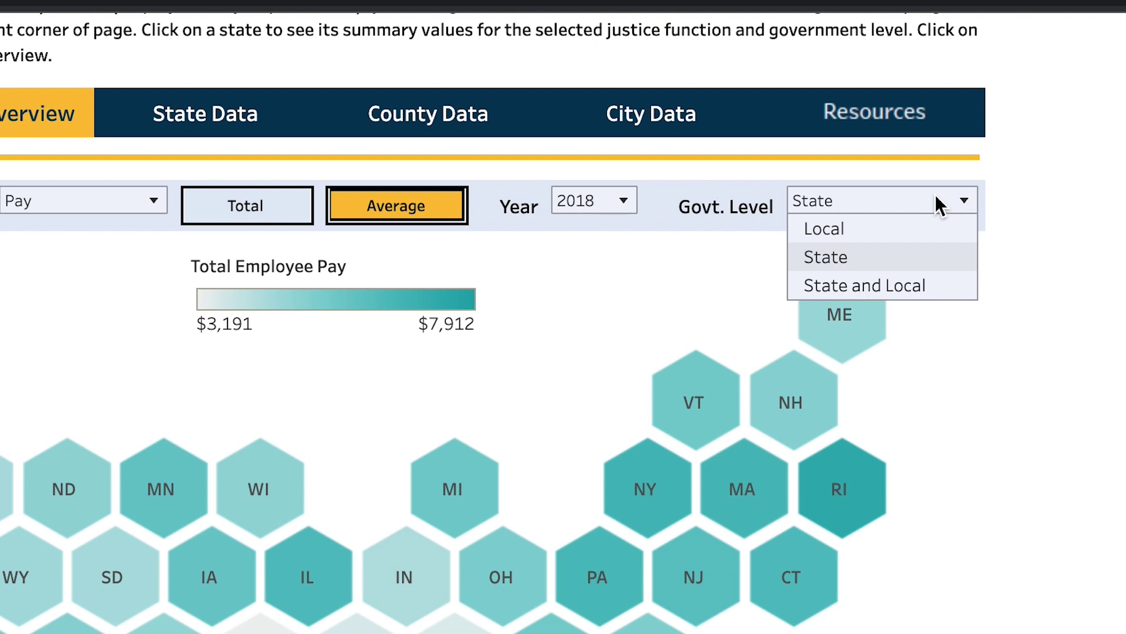
{"action": "left_click", "coordinate": [930, 227]}
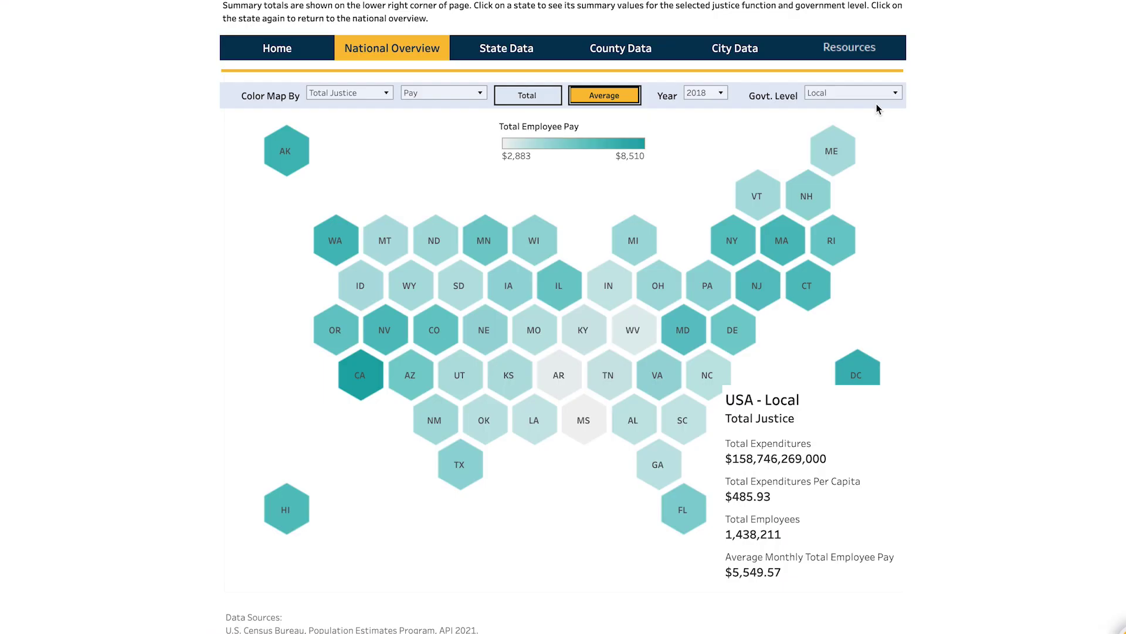
Color the national map by Corrections Expenditures, shown as totals.
{"action": "left_click", "coordinate": [382, 93]}
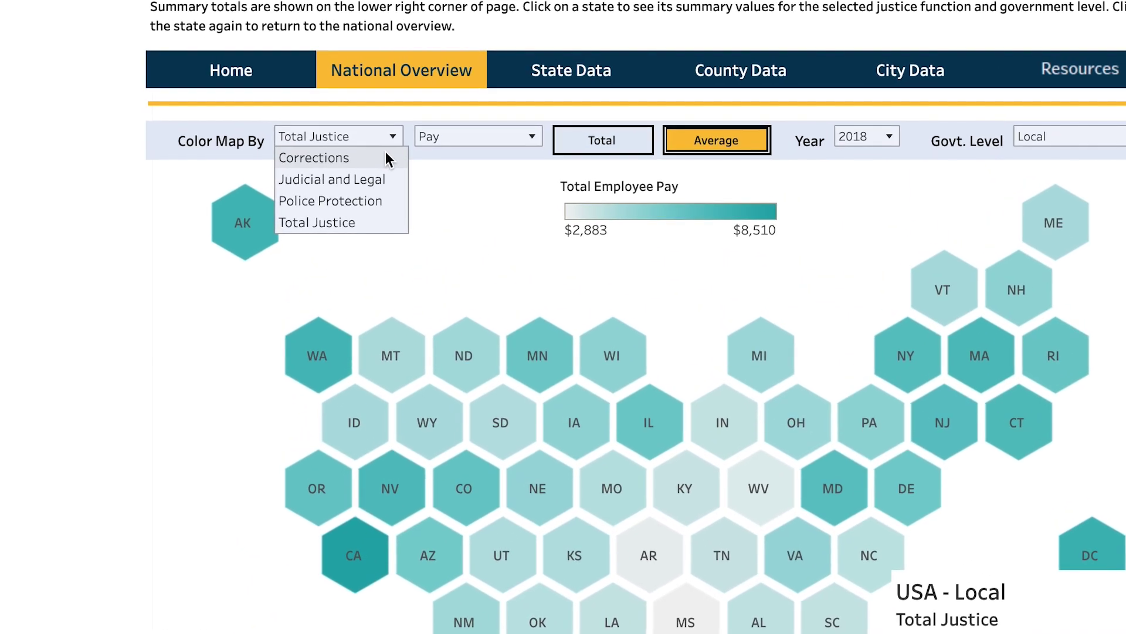
{"action": "left_click", "coordinate": [386, 157]}
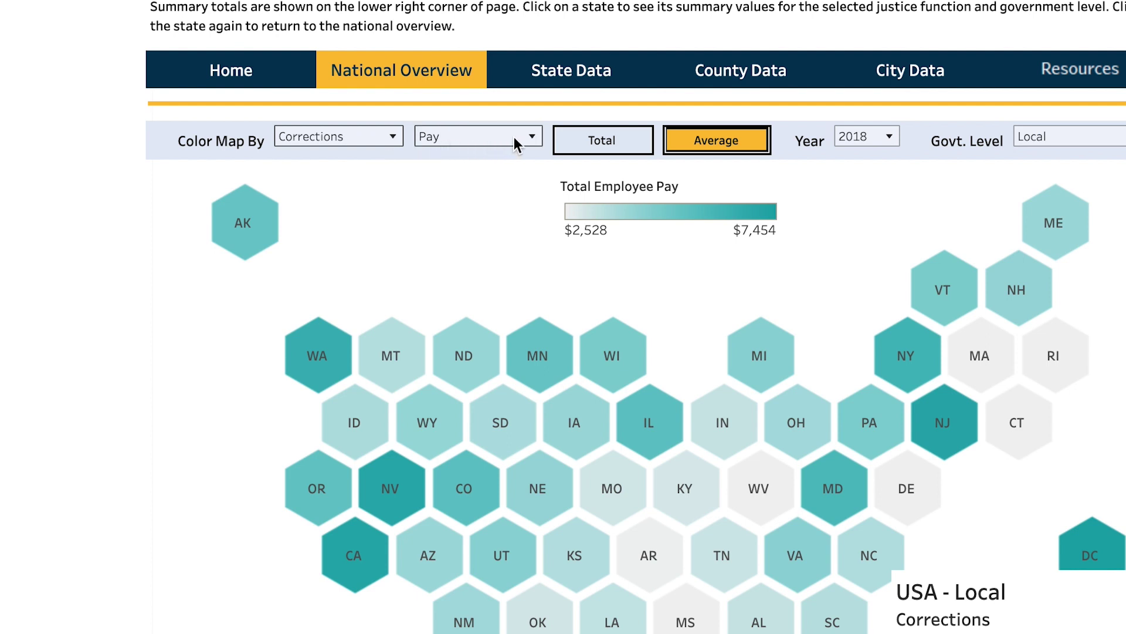
{"action": "left_click", "coordinate": [531, 141]}
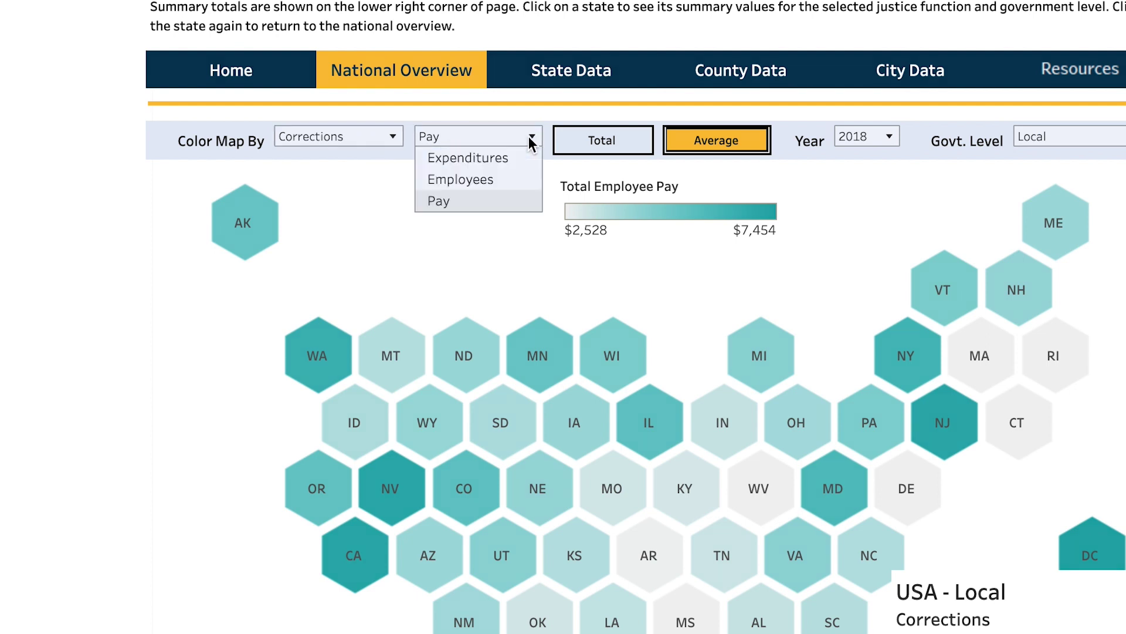
{"action": "left_click", "coordinate": [513, 157]}
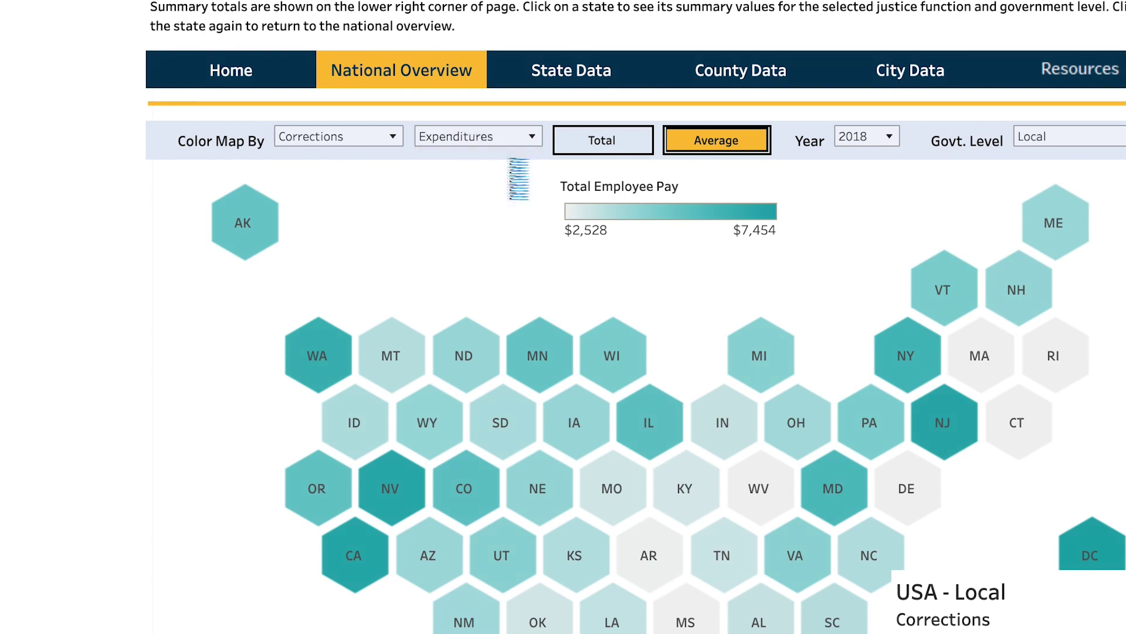
{"action": "left_click", "coordinate": [568, 147]}
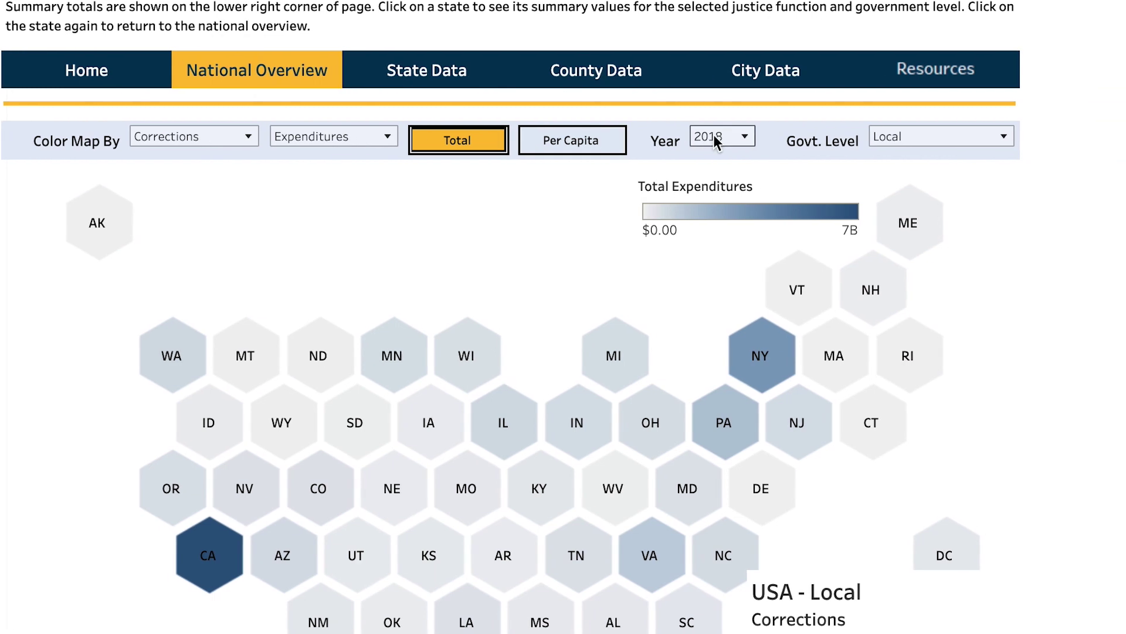
Set the corrections expenditures map to year 2019 and government level State.
{"action": "left_click", "coordinate": [715, 136]}
{"action": "left_click", "coordinate": [730, 224]}
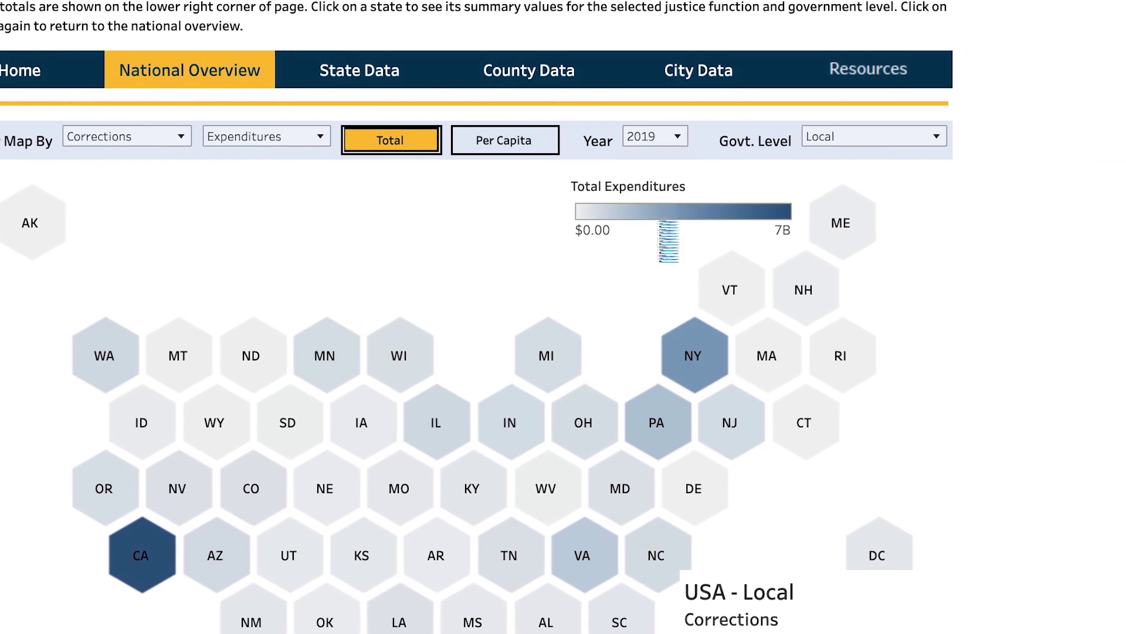
{"action": "left_click", "coordinate": [929, 137]}
{"action": "left_click", "coordinate": [913, 176]}
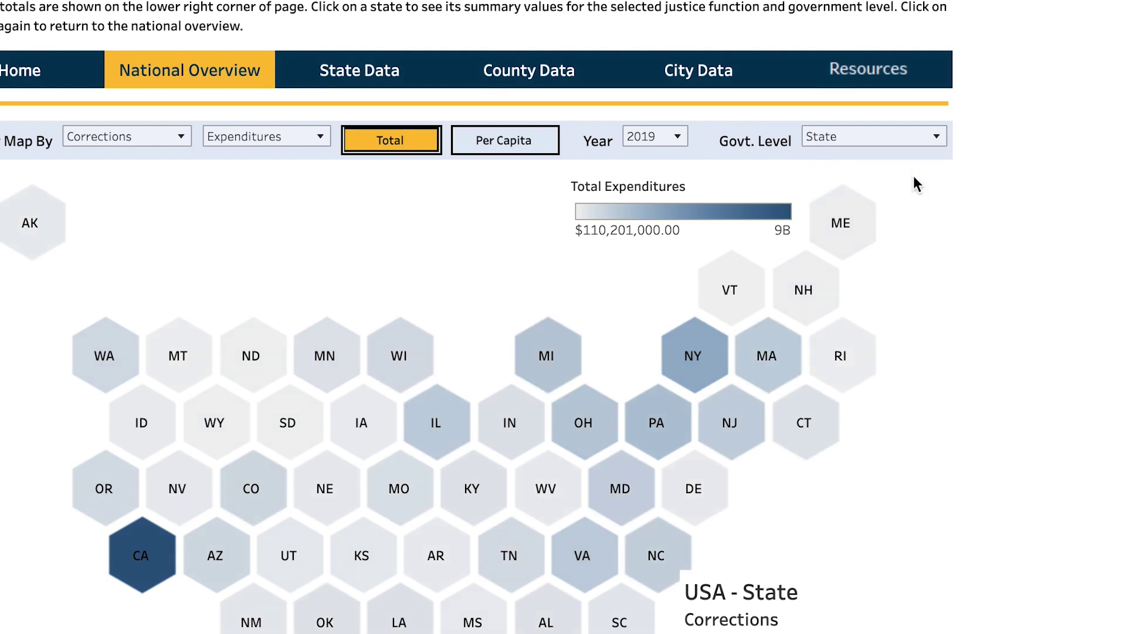
Show the corrections expenditures per capita and check the values for Illinois, Iowa and South Dakota.
{"action": "left_click", "coordinate": [545, 154]}
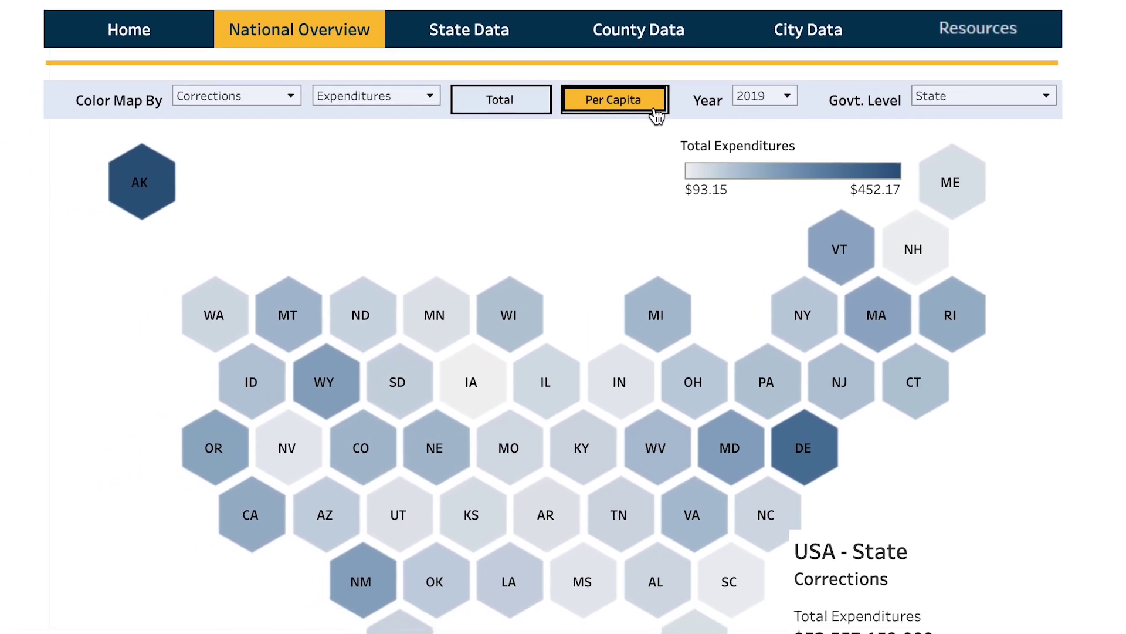
{"action": "mouse_move", "coordinate": [562, 373]}
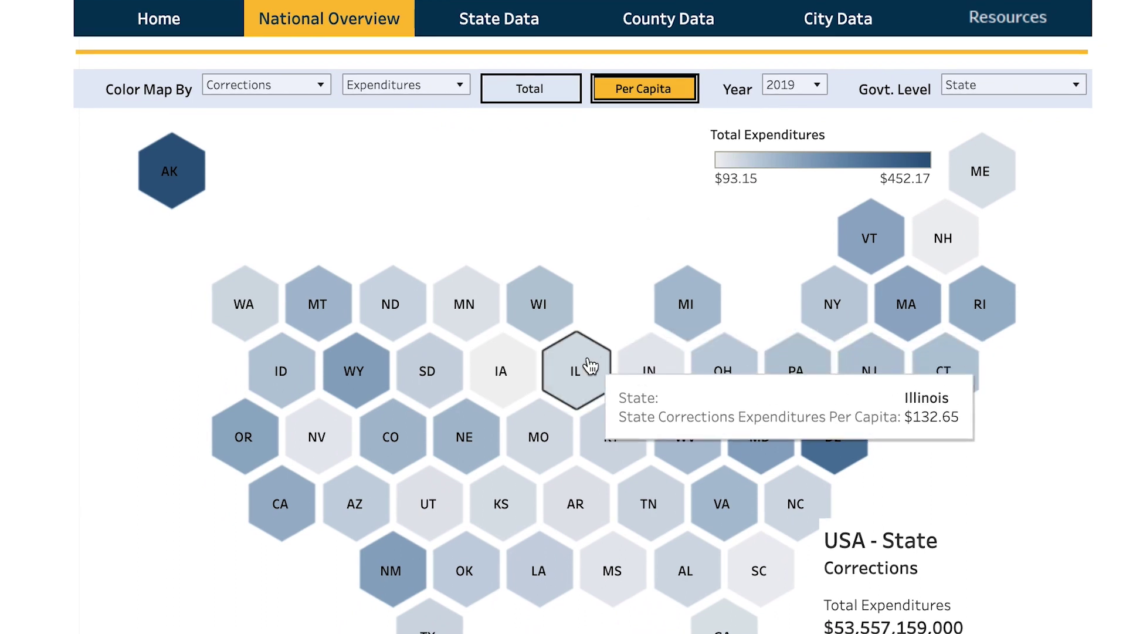
{"action": "mouse_move", "coordinate": [509, 382]}
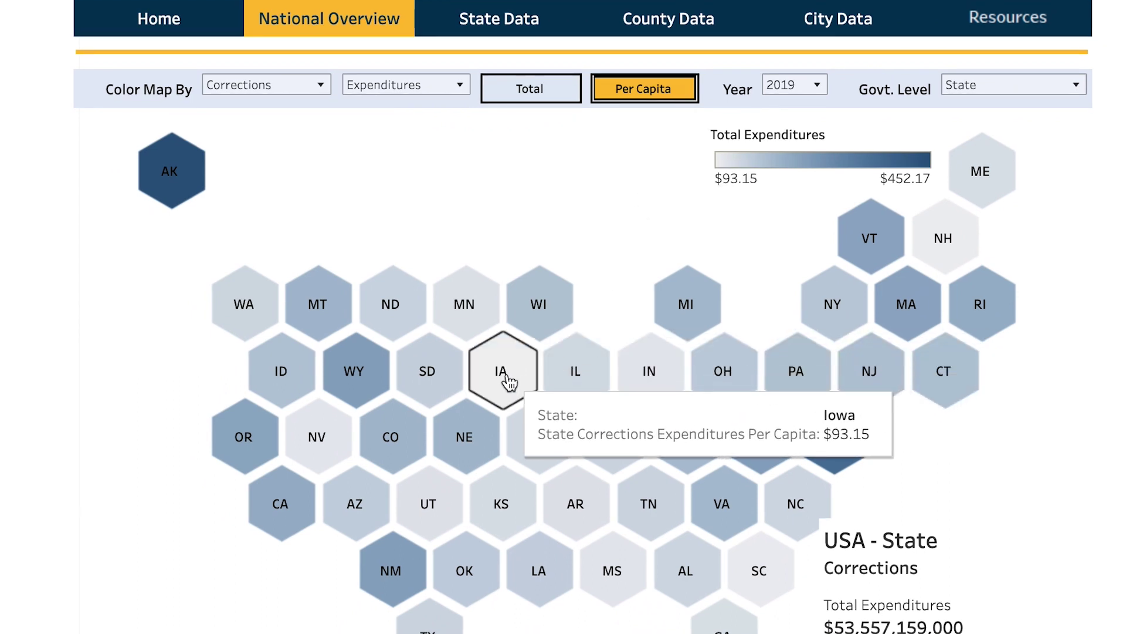
{"action": "mouse_move", "coordinate": [447, 385]}
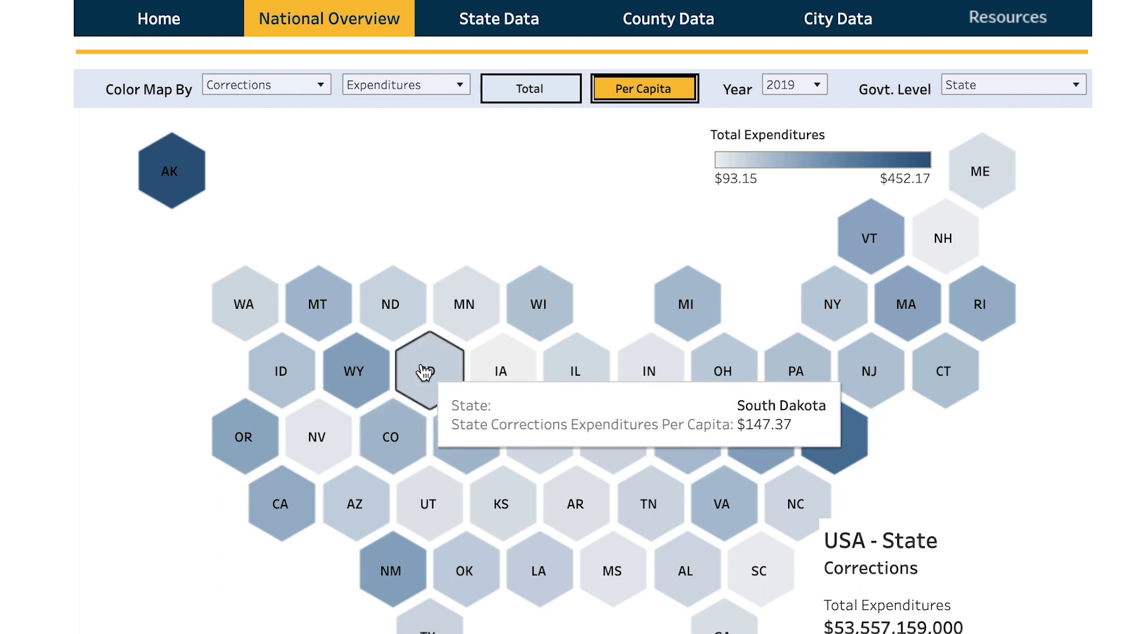
Open Michigan's state data from the map and change the selected state to California.
{"action": "left_click", "coordinate": [688, 309]}
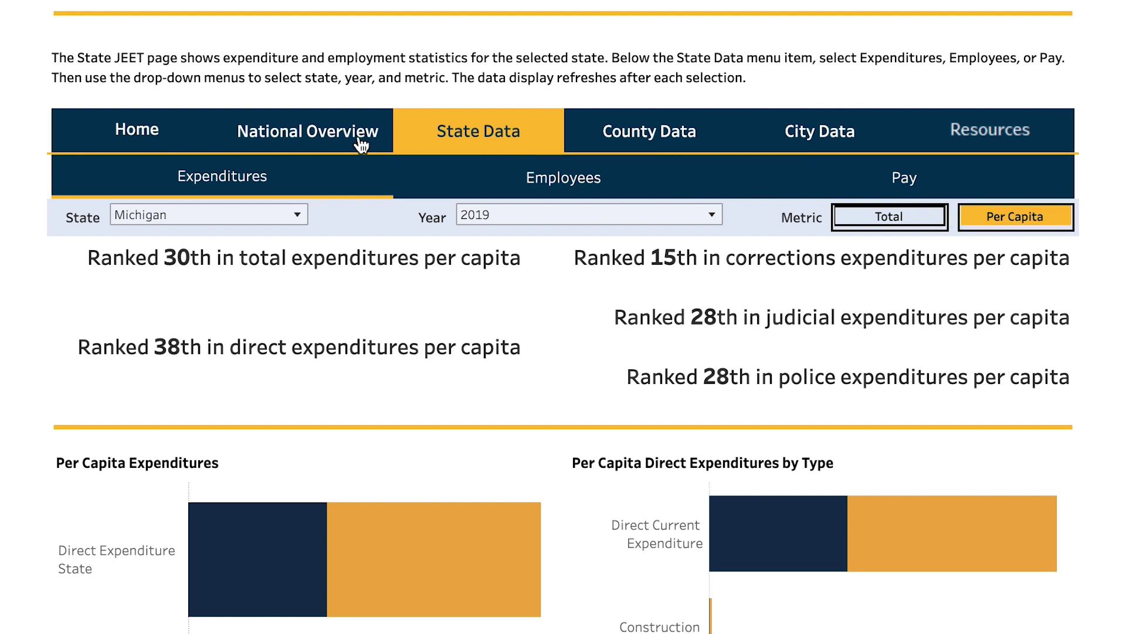
{"action": "left_click", "coordinate": [224, 212]}
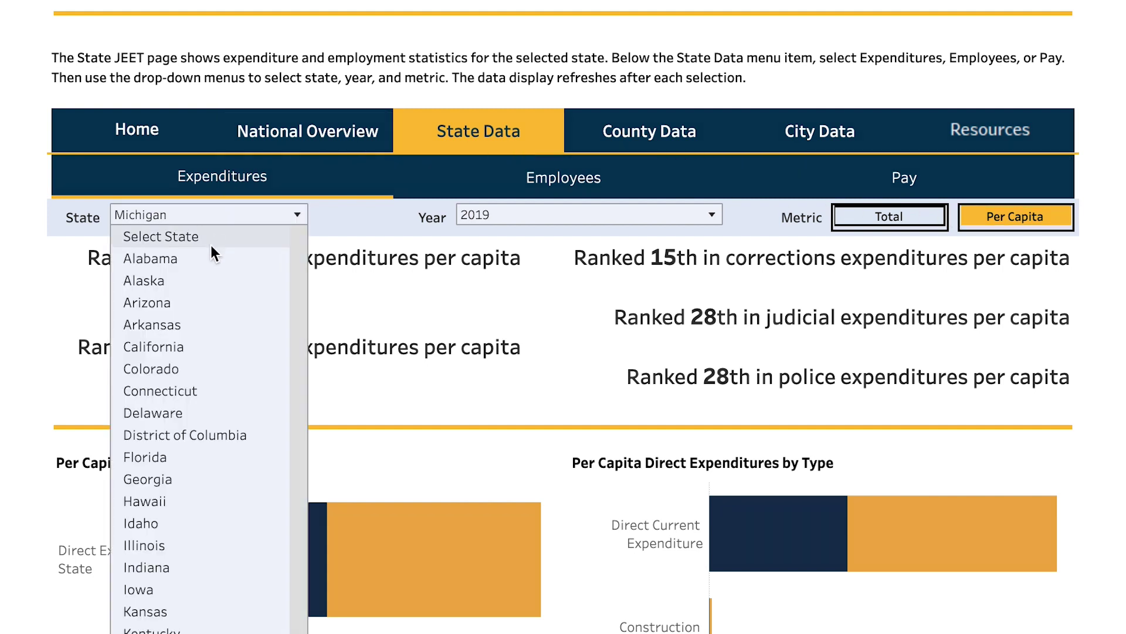
{"action": "left_click", "coordinate": [192, 351]}
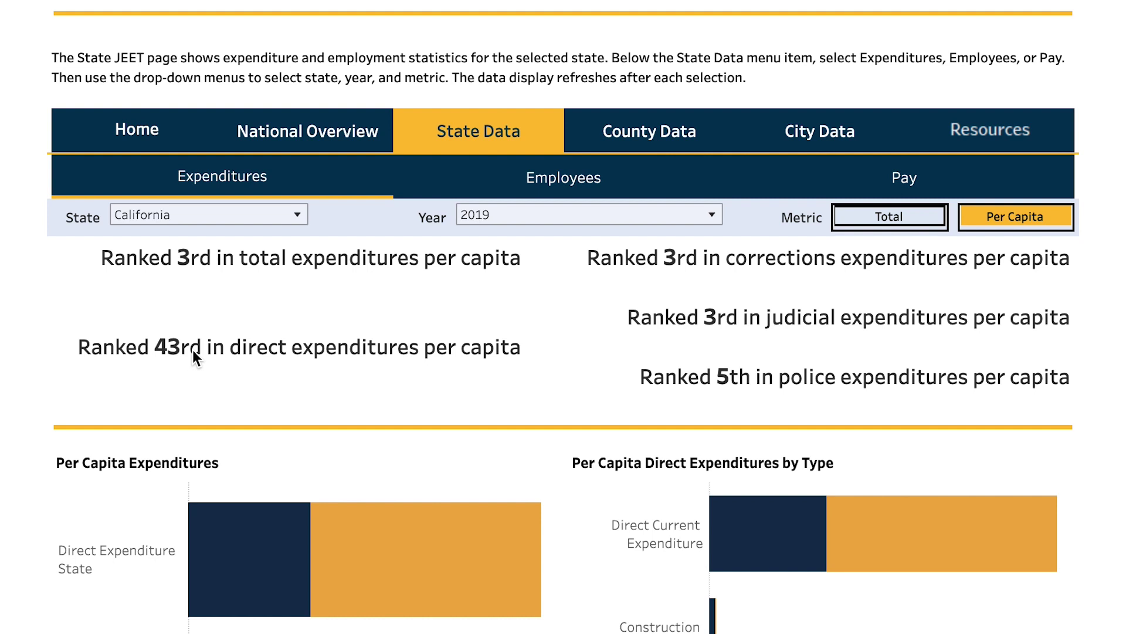
Show California's employee statistics as totals and examine the full-time and part-time breakdown in the Employment Status chart.
{"action": "left_click", "coordinate": [585, 184]}
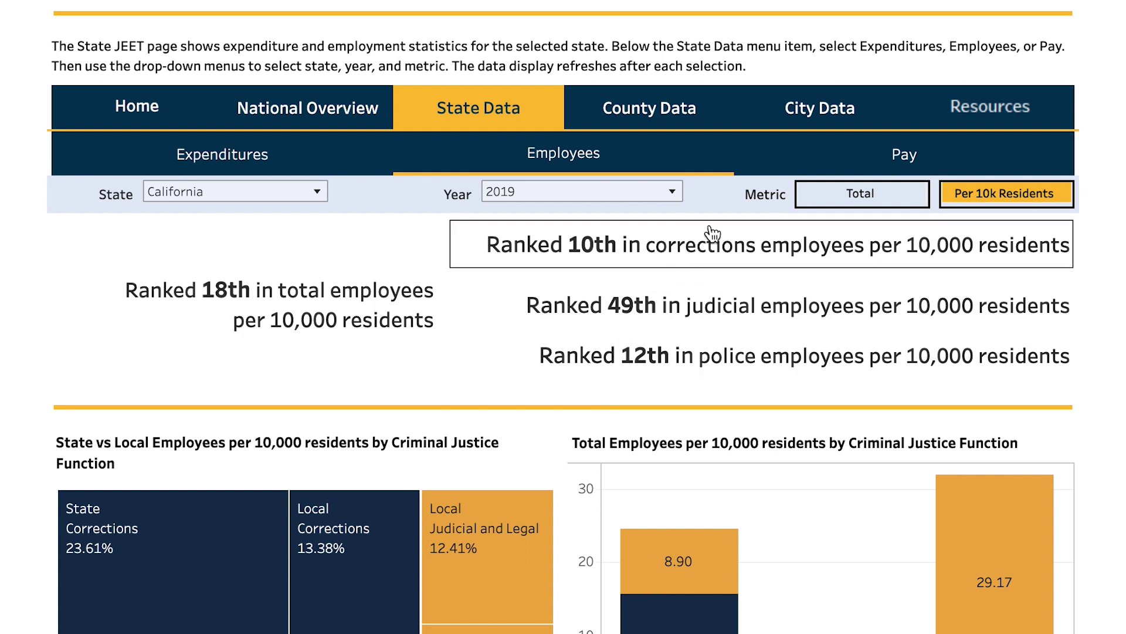
{"action": "left_click", "coordinate": [815, 202]}
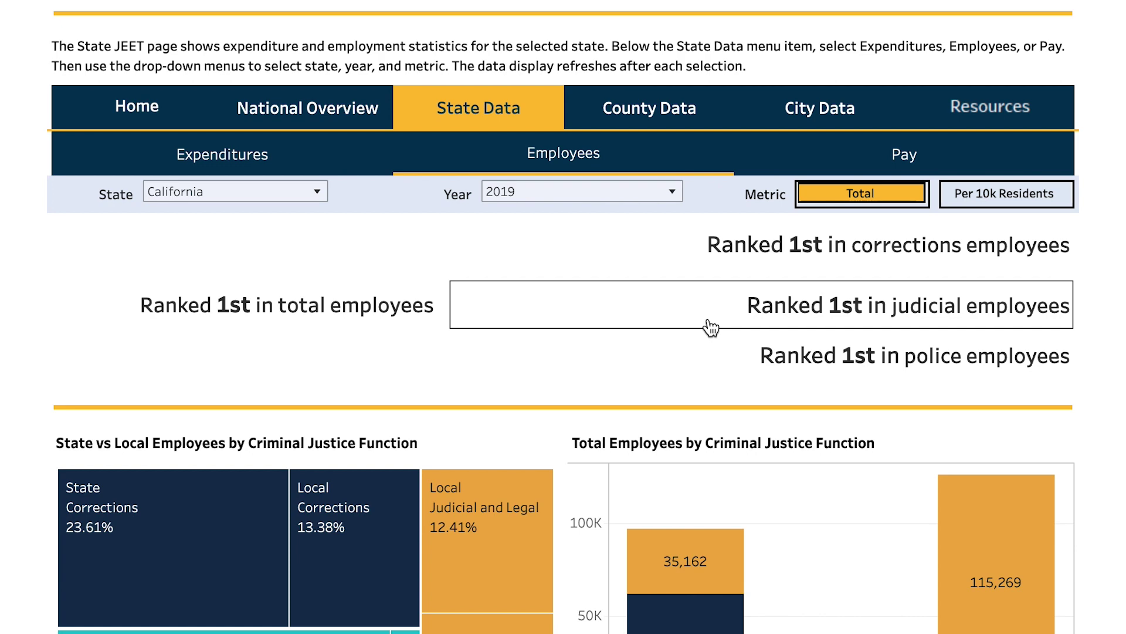
{"action": "scroll", "coordinate": [575, 440], "scroll_direction": "down", "scroll_amount": 3}
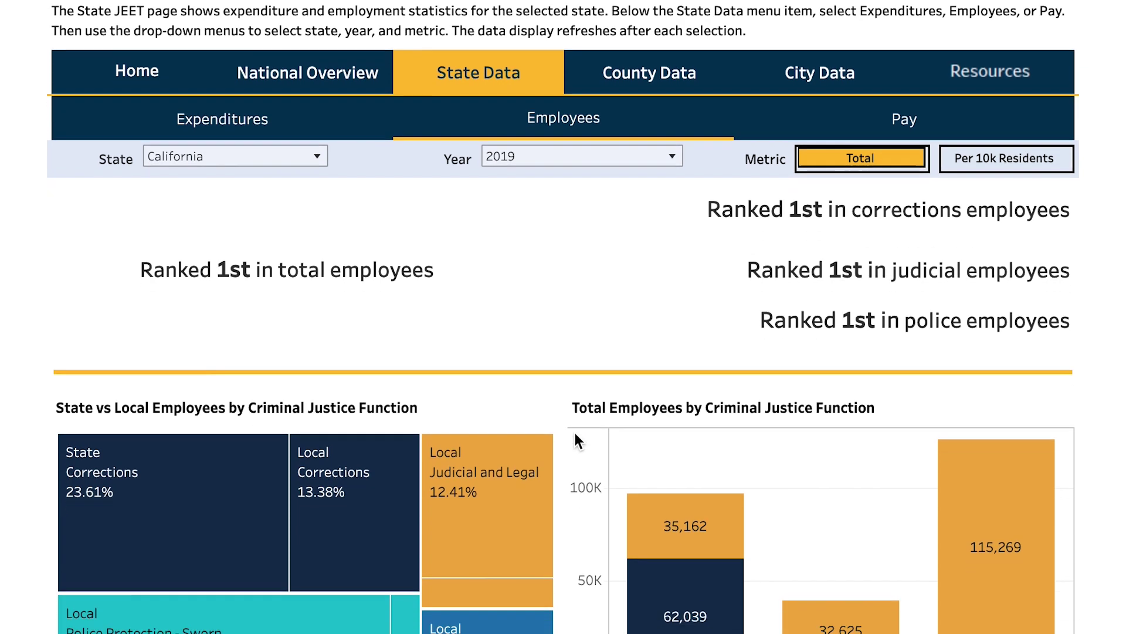
{"action": "scroll", "coordinate": [576, 437], "scroll_direction": "down", "scroll_amount": 3}
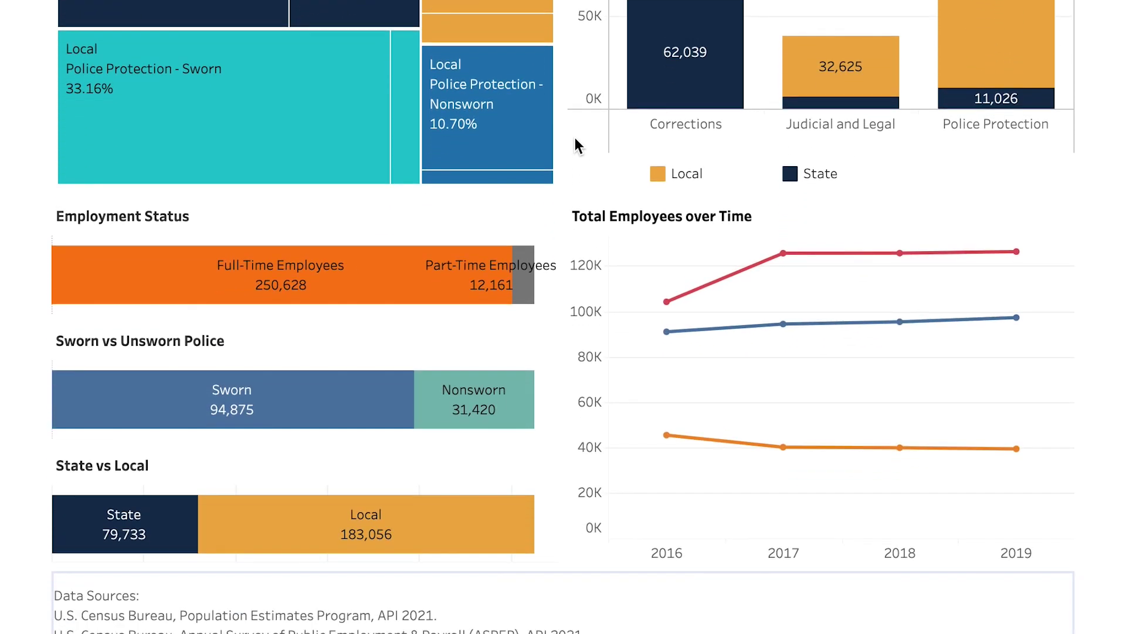
{"action": "mouse_move", "coordinate": [427, 259]}
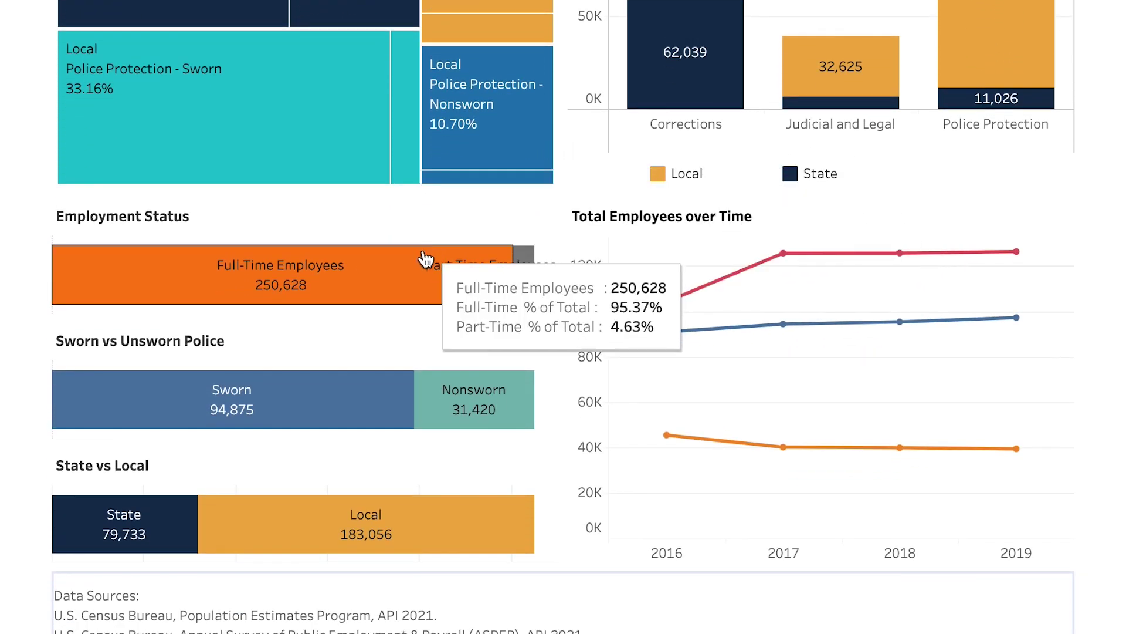
{"action": "mouse_move", "coordinate": [518, 303]}
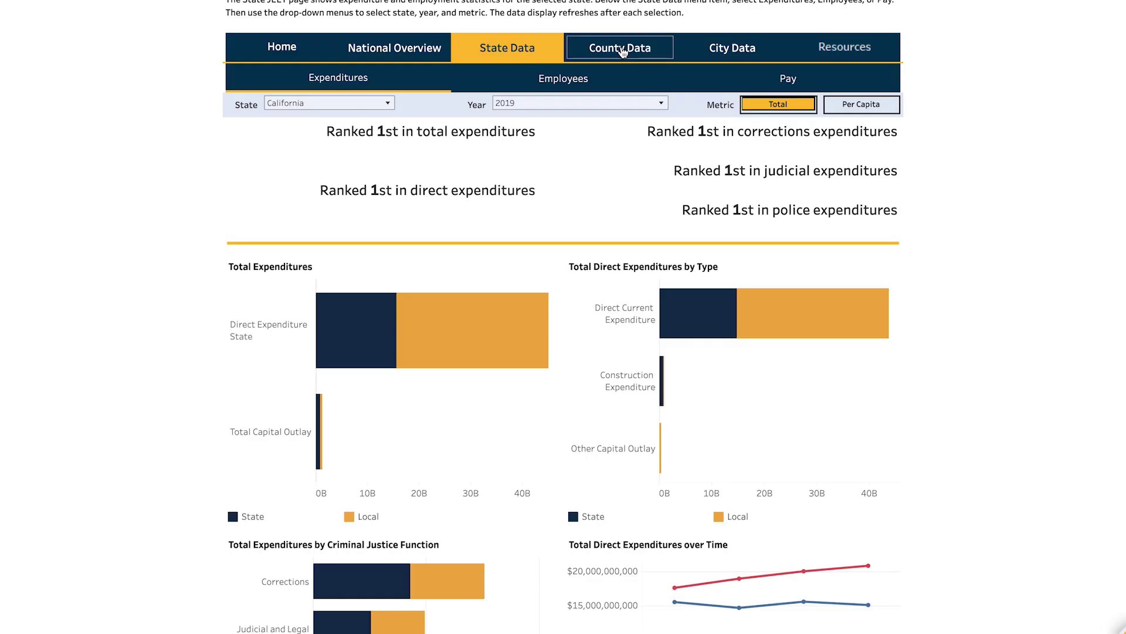
Open the County Data page.
{"action": "left_click", "coordinate": [623, 52]}
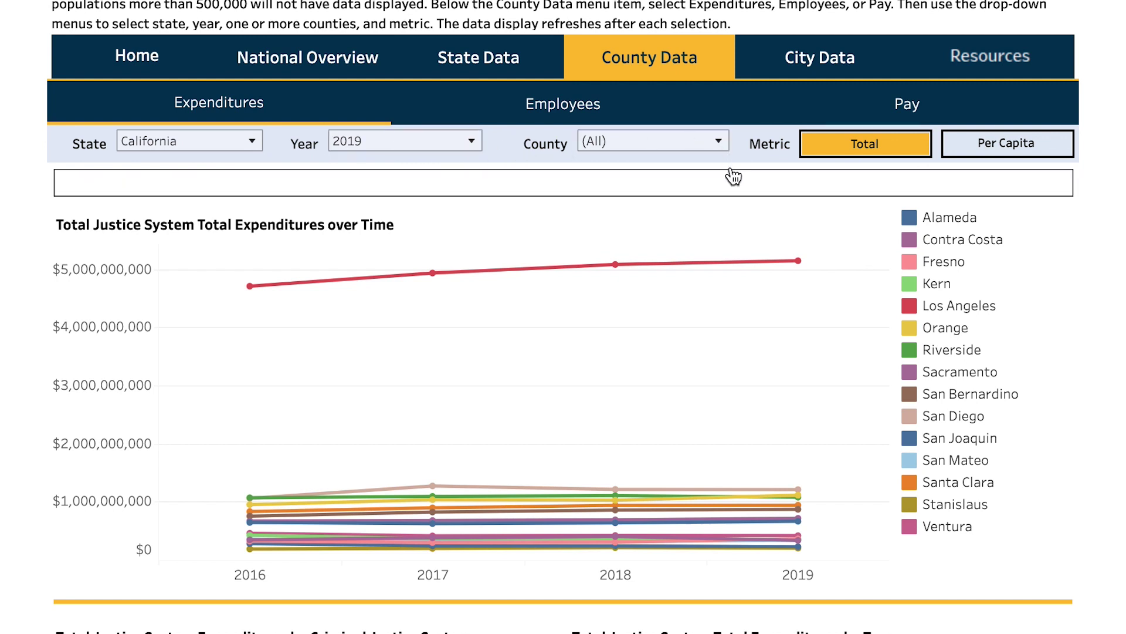
Set the county data's state to Florida and show its justice system pay statistics.
{"action": "left_click", "coordinate": [252, 141]}
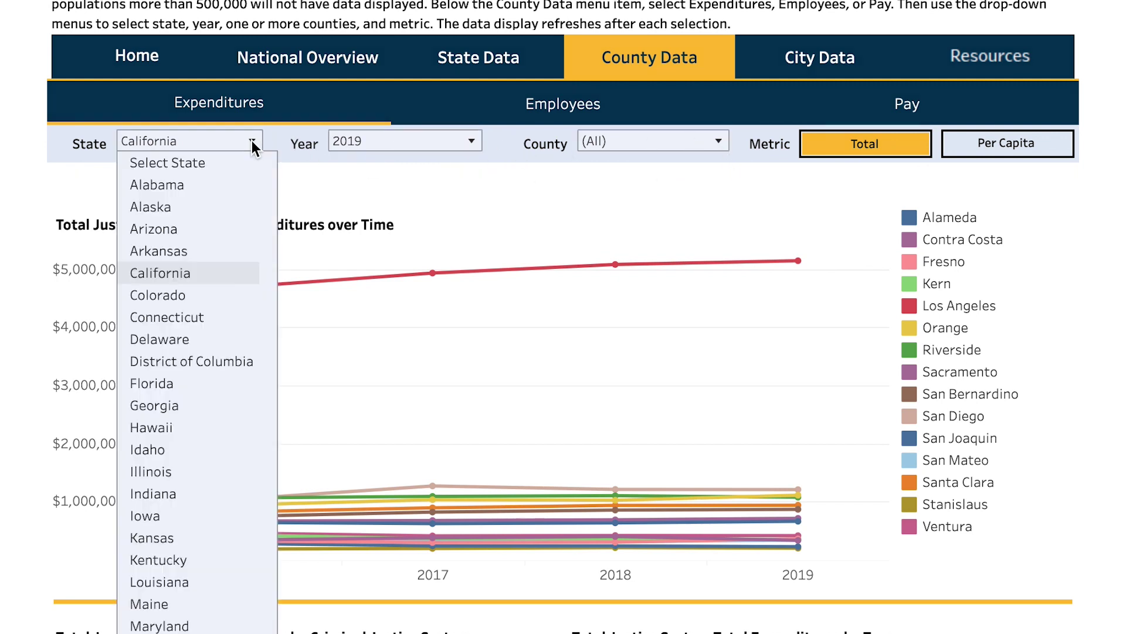
{"action": "left_click", "coordinate": [169, 383]}
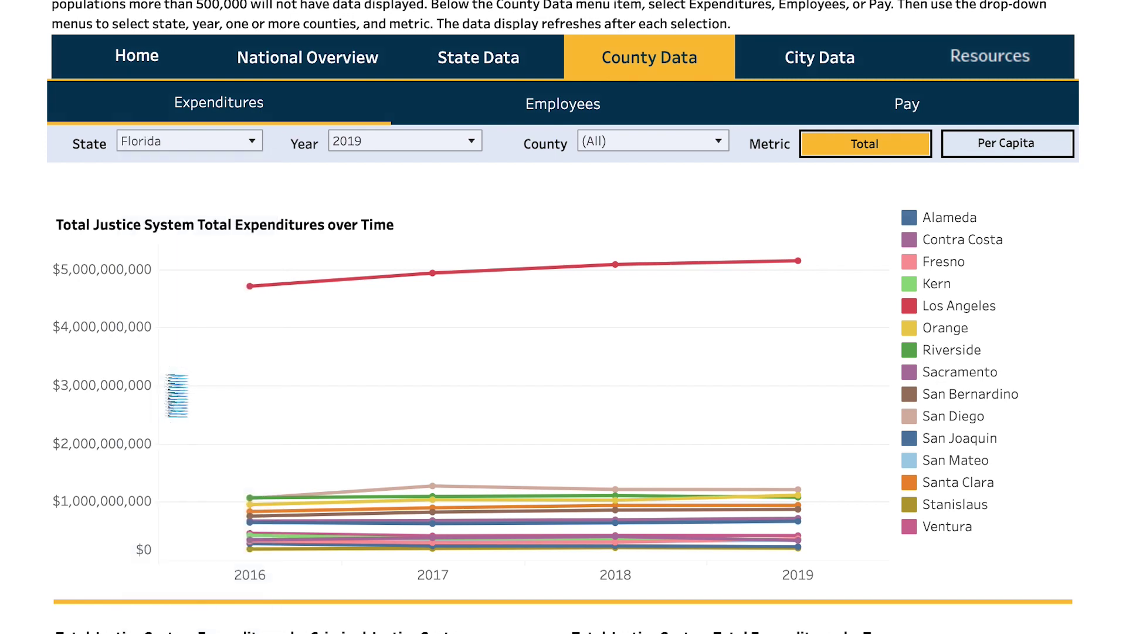
{"action": "left_click", "coordinate": [833, 111]}
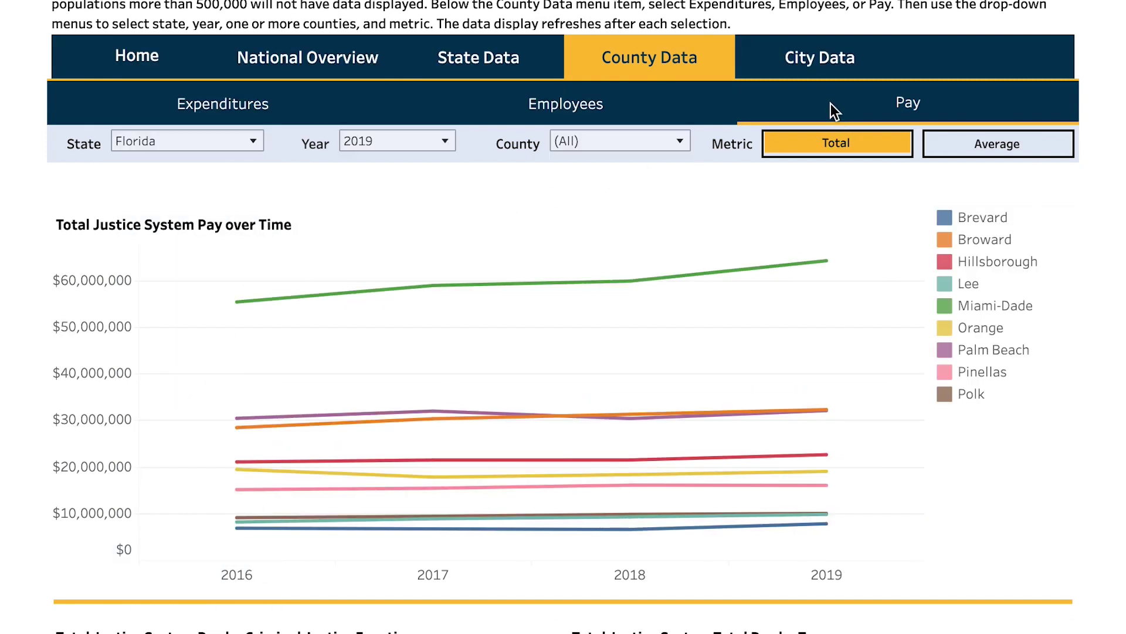
Exclude Miami-Dade from the counties shown in Florida's pay data.
{"action": "left_click", "coordinate": [681, 147]}
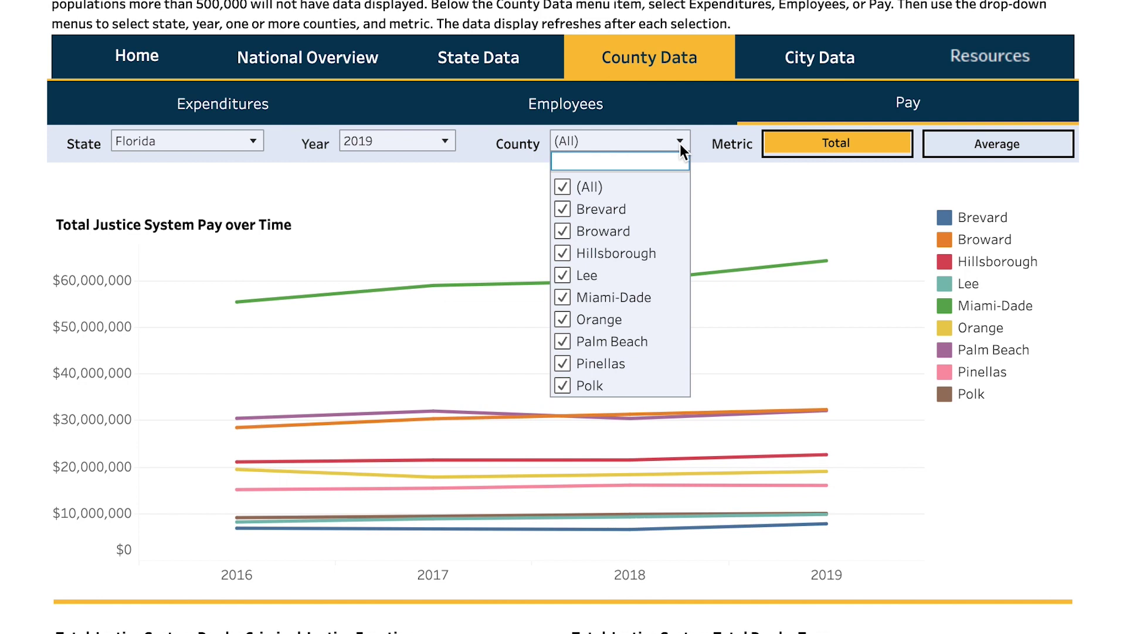
{"action": "left_click", "coordinate": [563, 297]}
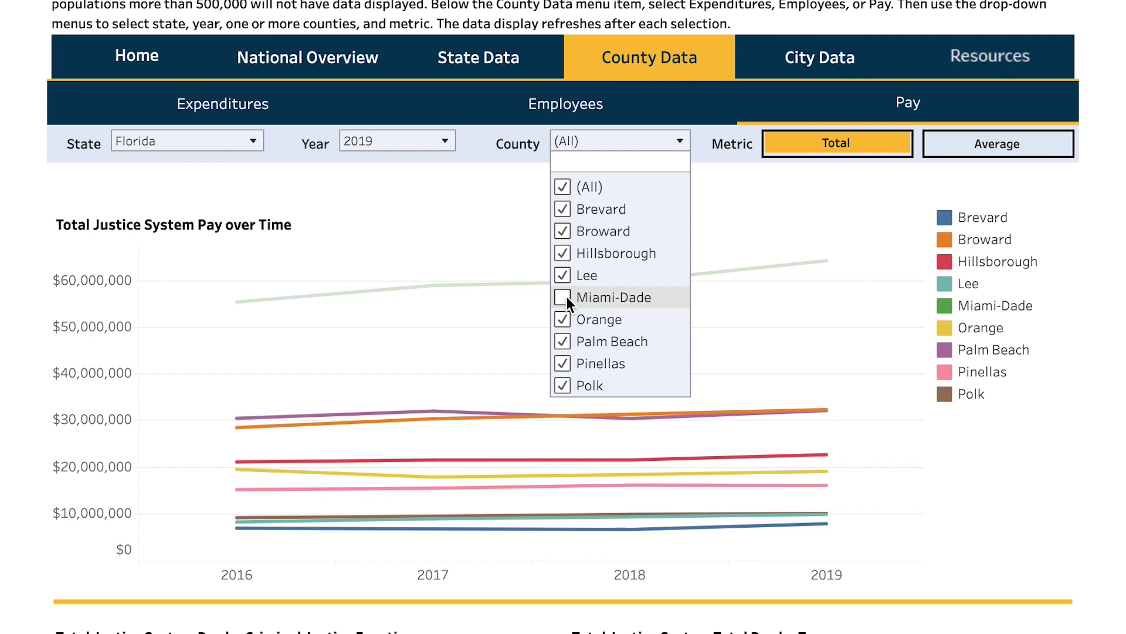
{"action": "left_click", "coordinate": [685, 139]}
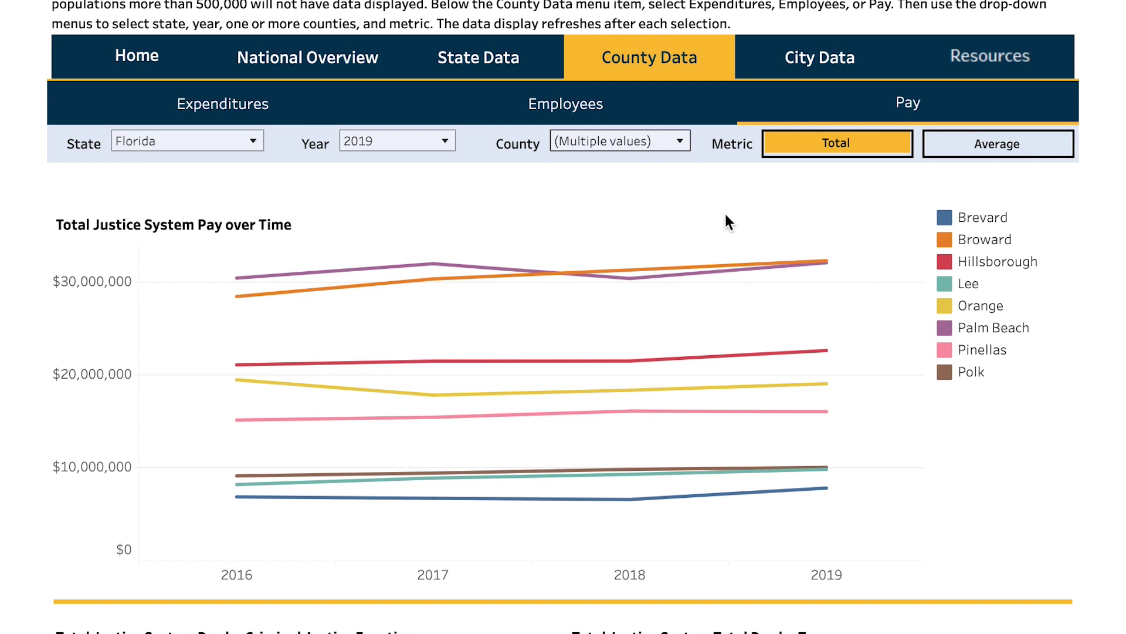
Clear the whole county selection and show the pay data for Palm Beach only.
{"action": "left_click", "coordinate": [684, 142]}
{"action": "left_click", "coordinate": [574, 187]}
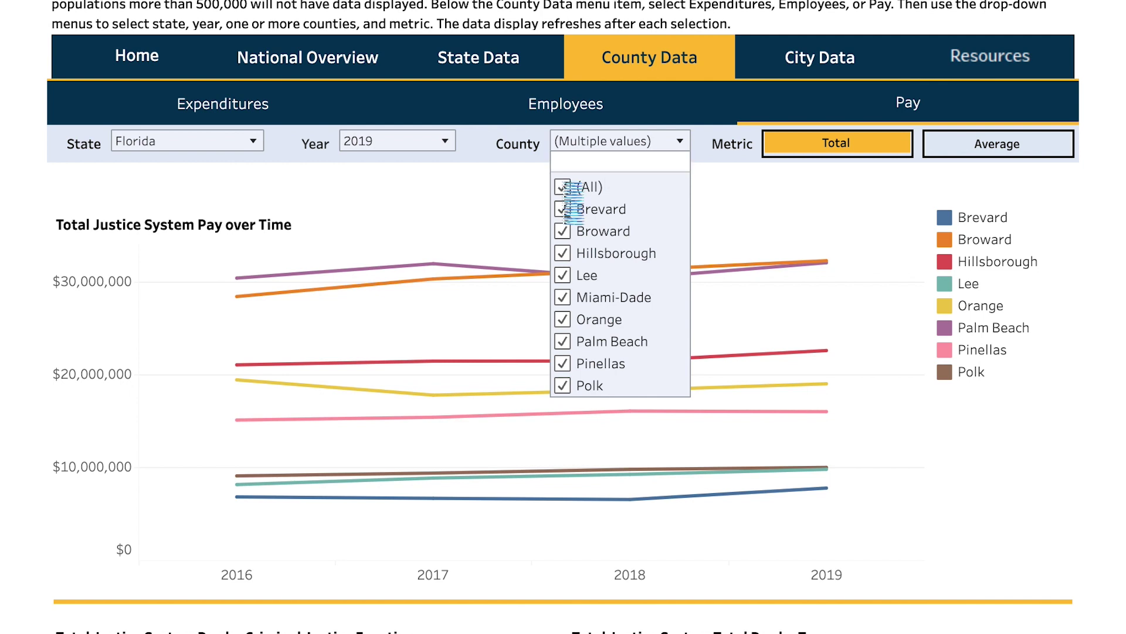
{"action": "left_click", "coordinate": [565, 186]}
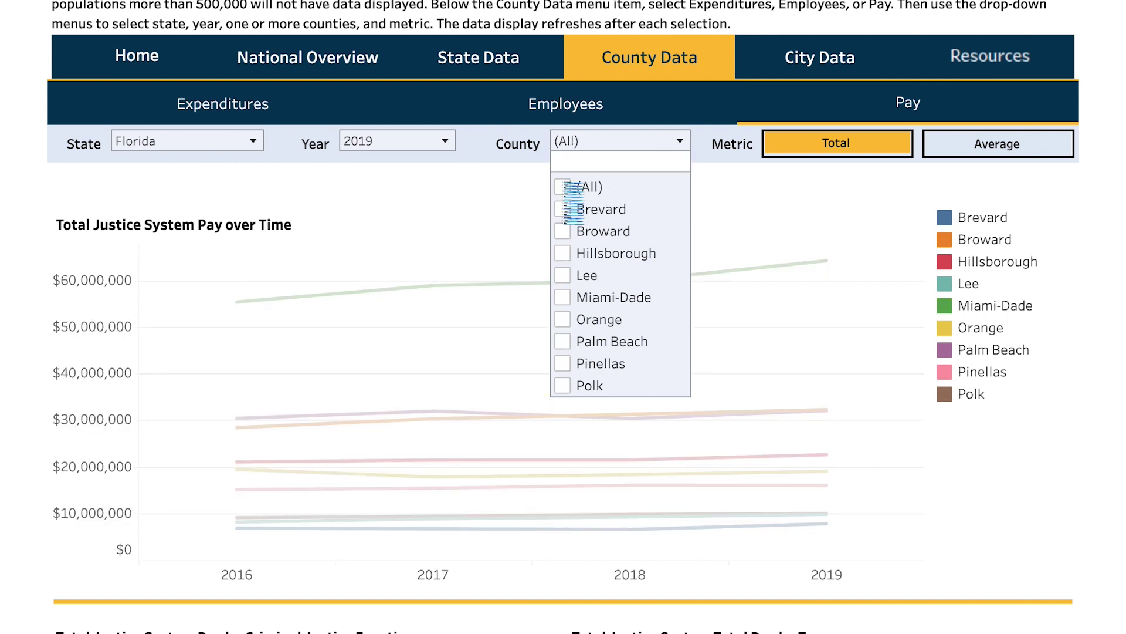
{"action": "left_click", "coordinate": [565, 342]}
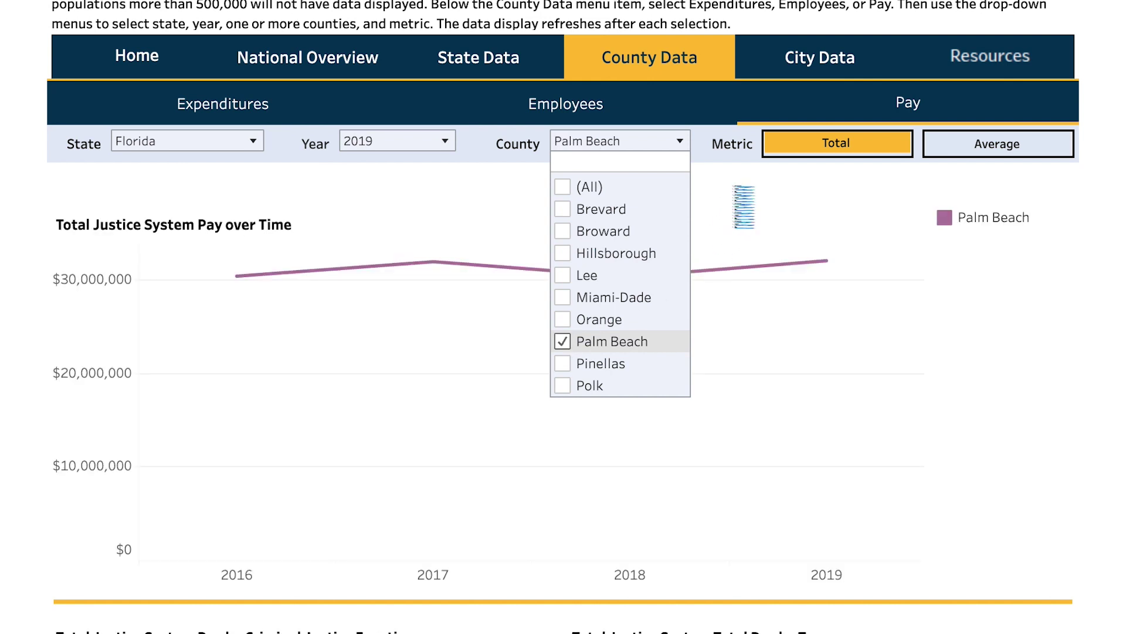
{"action": "left_click", "coordinate": [735, 190]}
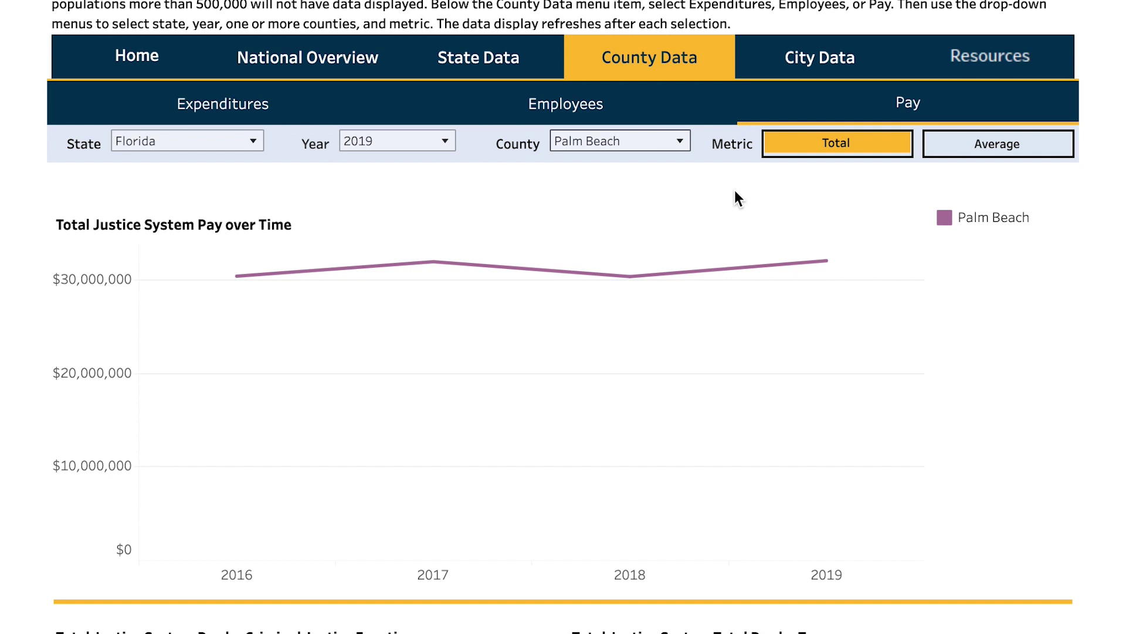
Open the City Data page and set its state to Colorado.
{"action": "left_click", "coordinate": [810, 65]}
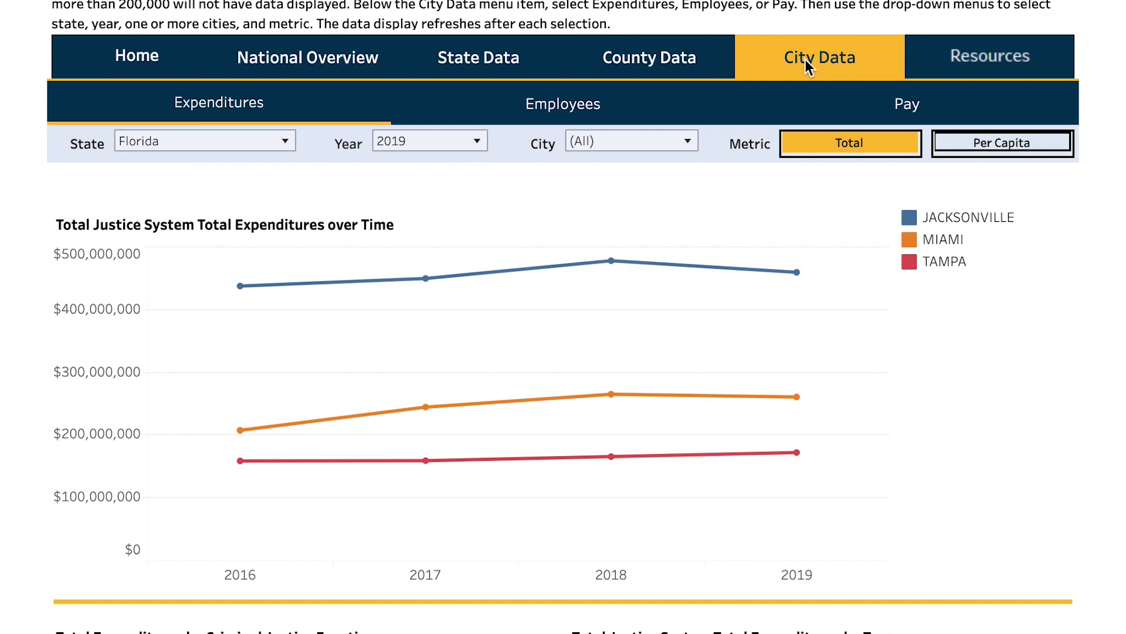
{"action": "scroll", "coordinate": [805, 59], "scroll_direction": "up", "scroll_amount": 2}
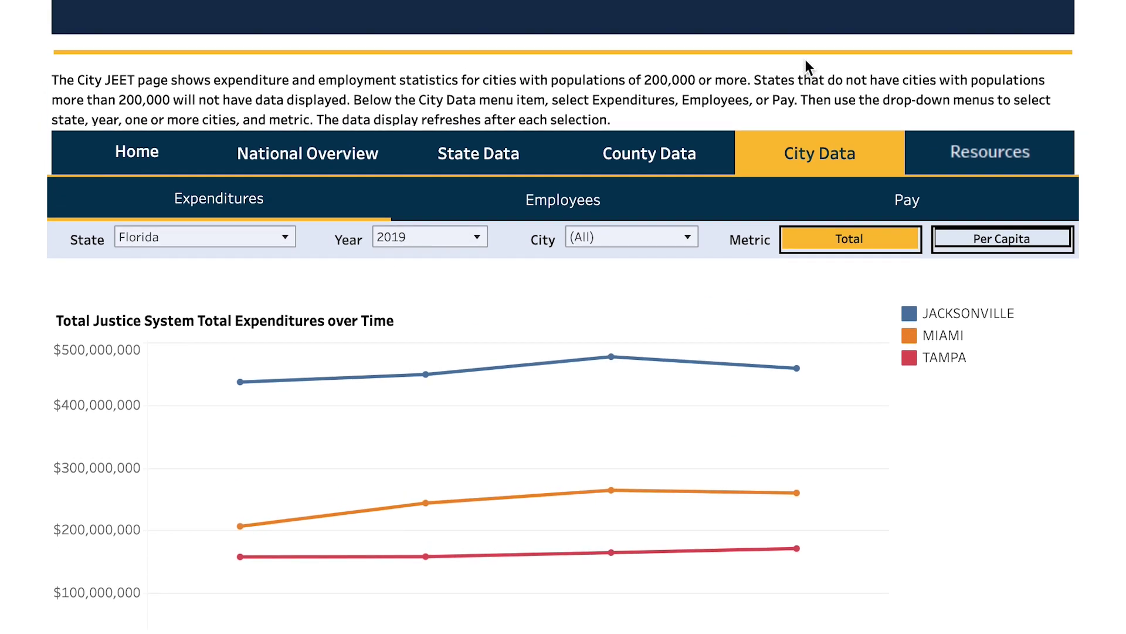
{"action": "scroll", "coordinate": [805, 35], "scroll_direction": "down", "scroll_amount": 2}
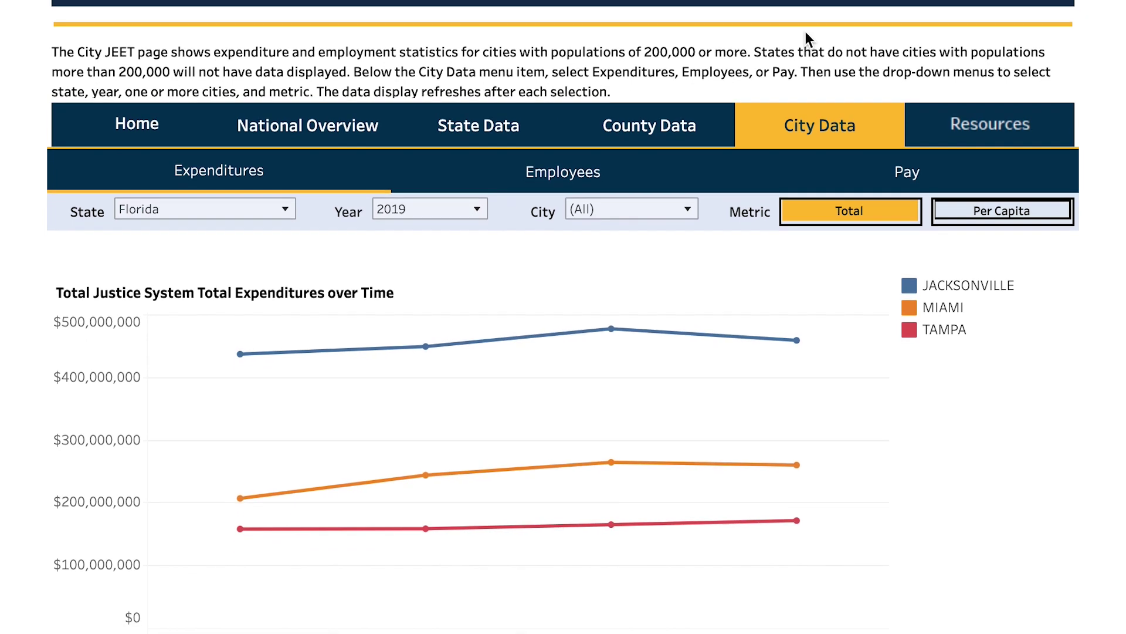
{"action": "left_click", "coordinate": [290, 150]}
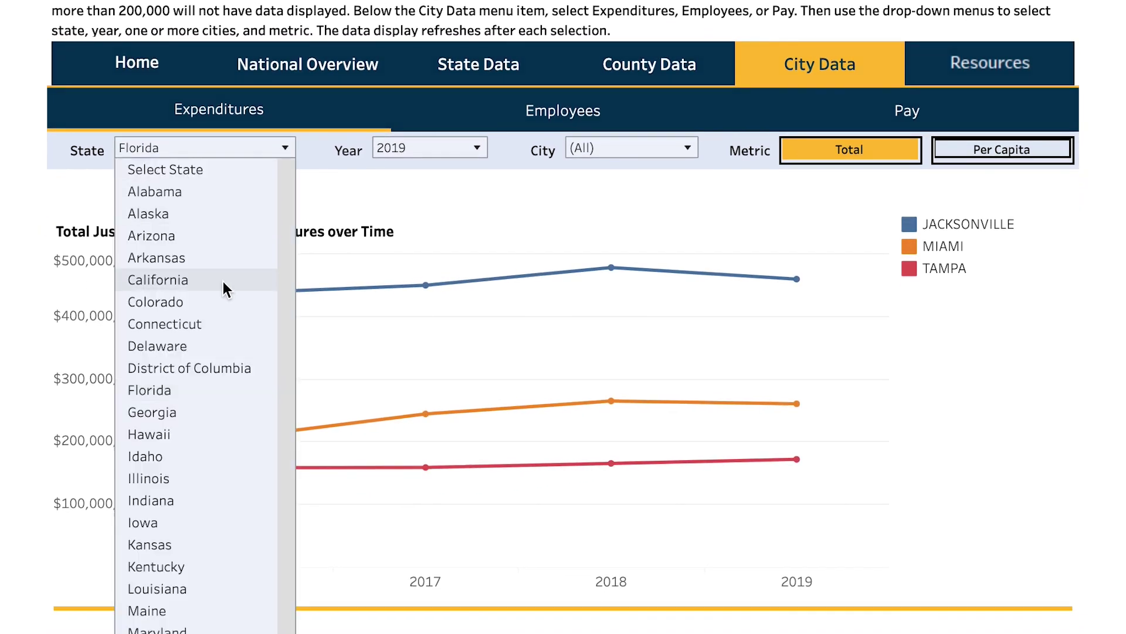
{"action": "left_click", "coordinate": [189, 303]}
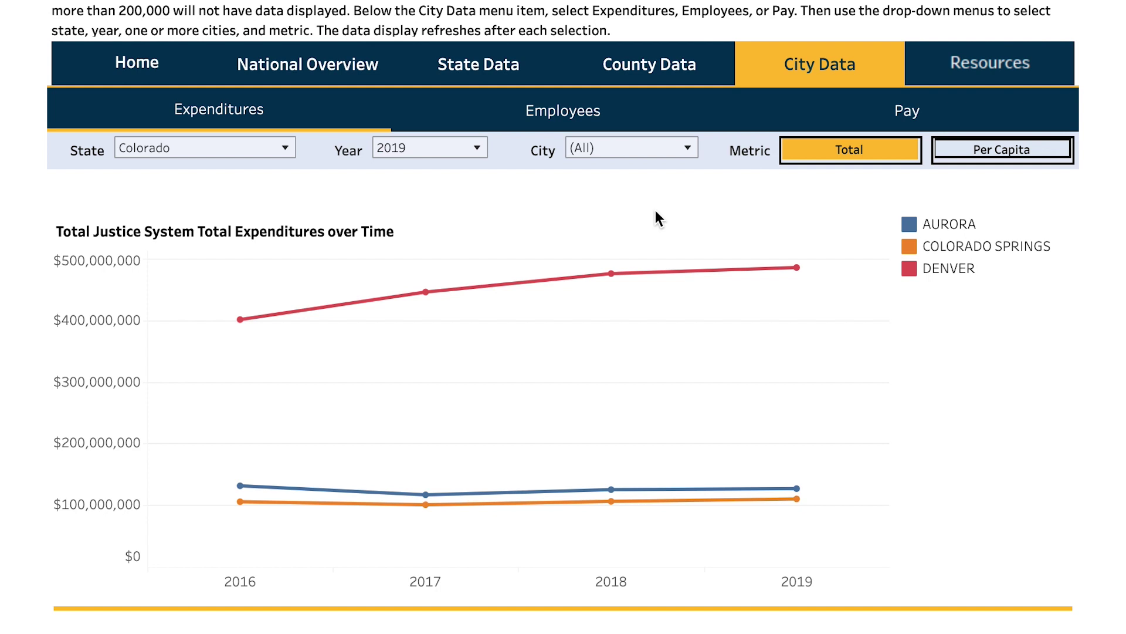
Show the Colorado cities' expenditures per capita and examine the charts by criminal justice function and by type.
{"action": "left_click", "coordinate": [950, 154]}
{"action": "left_click", "coordinate": [955, 155]}
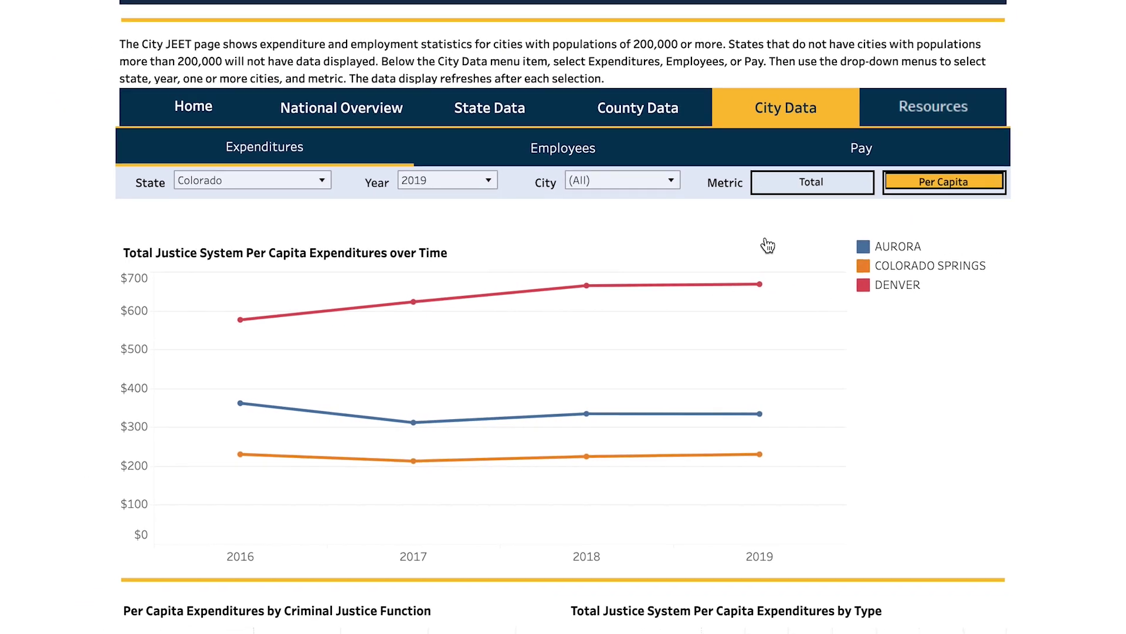
{"action": "scroll", "coordinate": [763, 247], "scroll_direction": "down", "scroll_amount": 5}
{"action": "scroll", "coordinate": [760, 251], "scroll_direction": "down", "scroll_amount": 1}
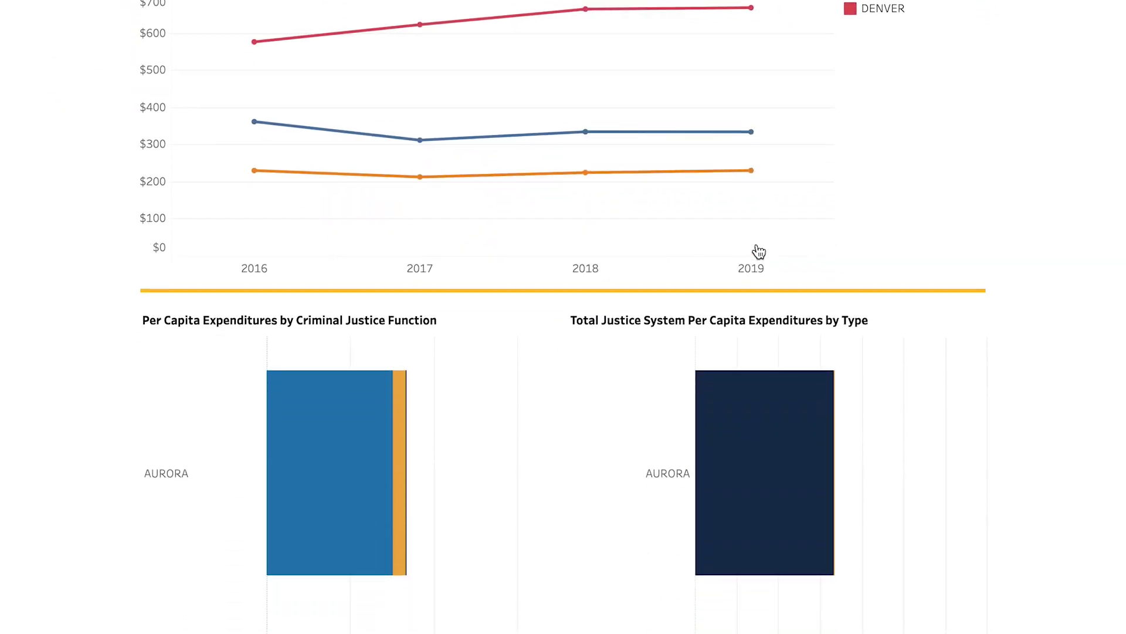
{"action": "scroll", "coordinate": [759, 251], "scroll_direction": "down", "scroll_amount": 5}
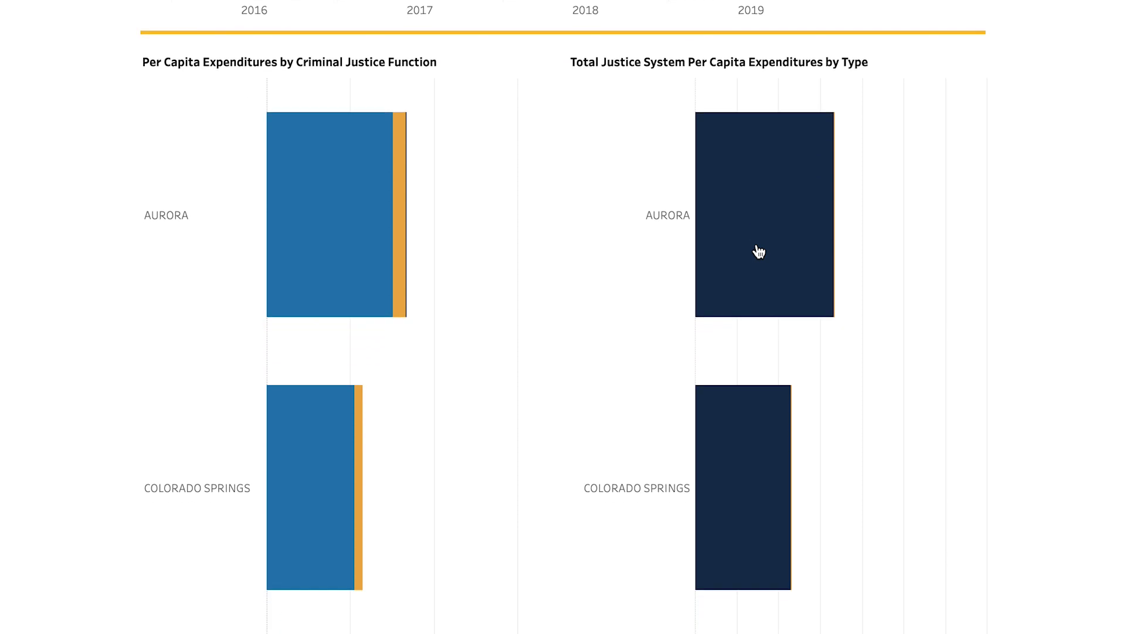
{"action": "scroll", "coordinate": [759, 252], "scroll_direction": "down", "scroll_amount": 1}
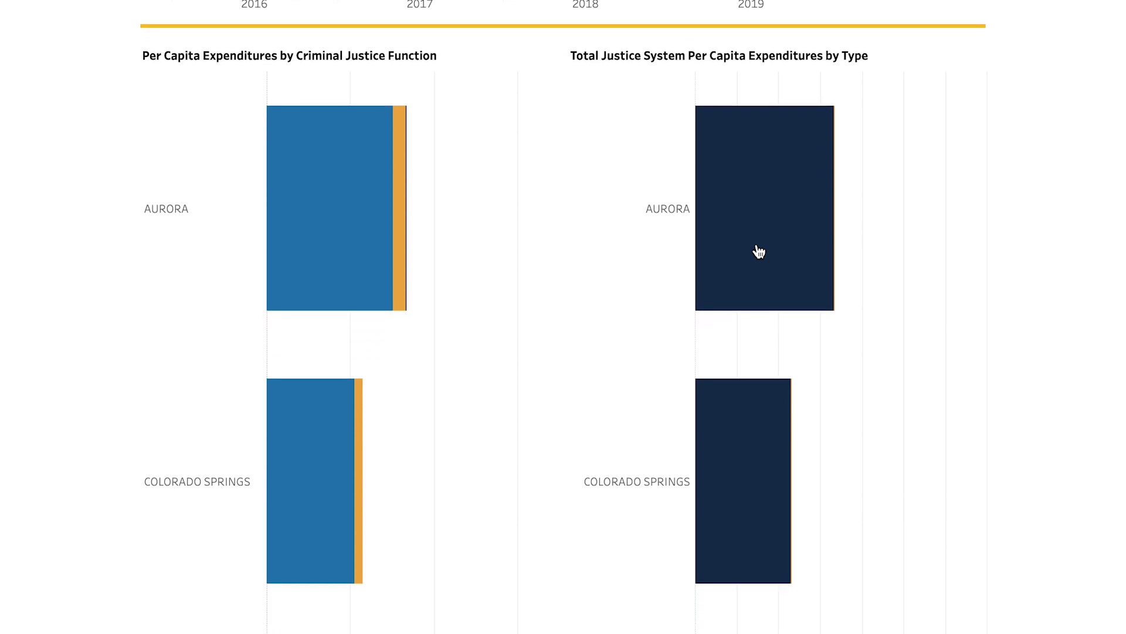
{"action": "scroll", "coordinate": [760, 251], "scroll_direction": "down", "scroll_amount": 2}
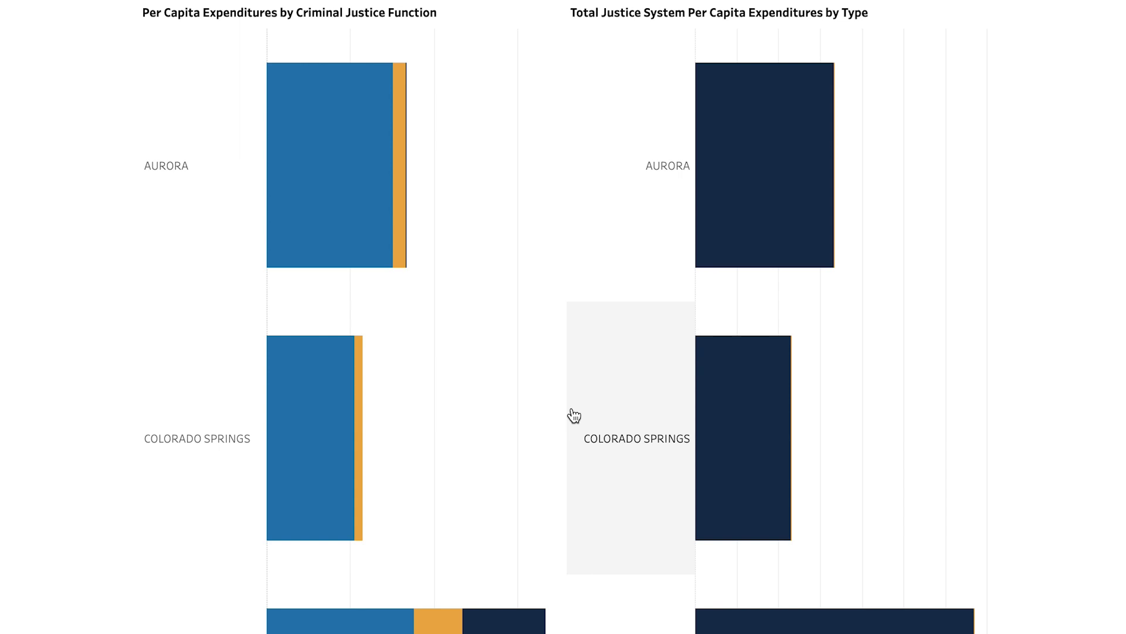
{"action": "scroll", "coordinate": [574, 415], "scroll_direction": "up", "scroll_amount": 10}
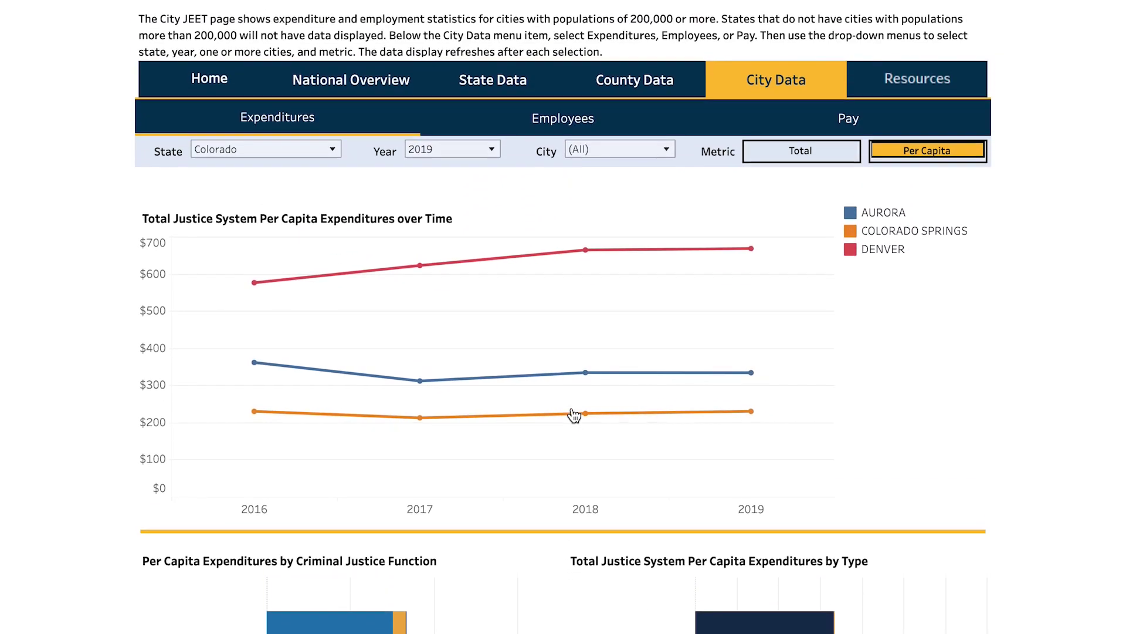